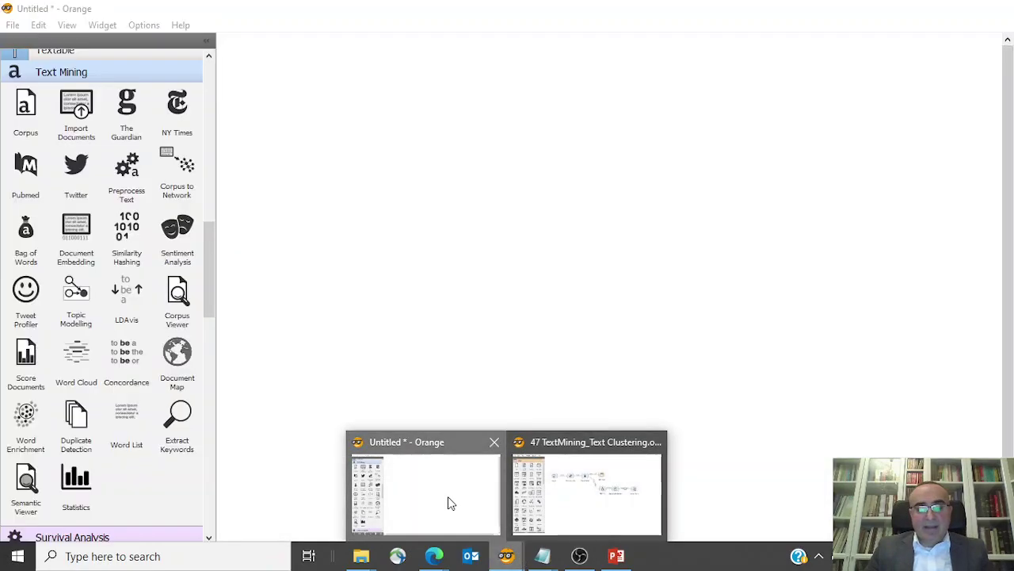
# - Place a Corpus widget and keep grimm-tales-selected.tab (44 documents, Content as text feature)
pyautogui.click(446, 502)
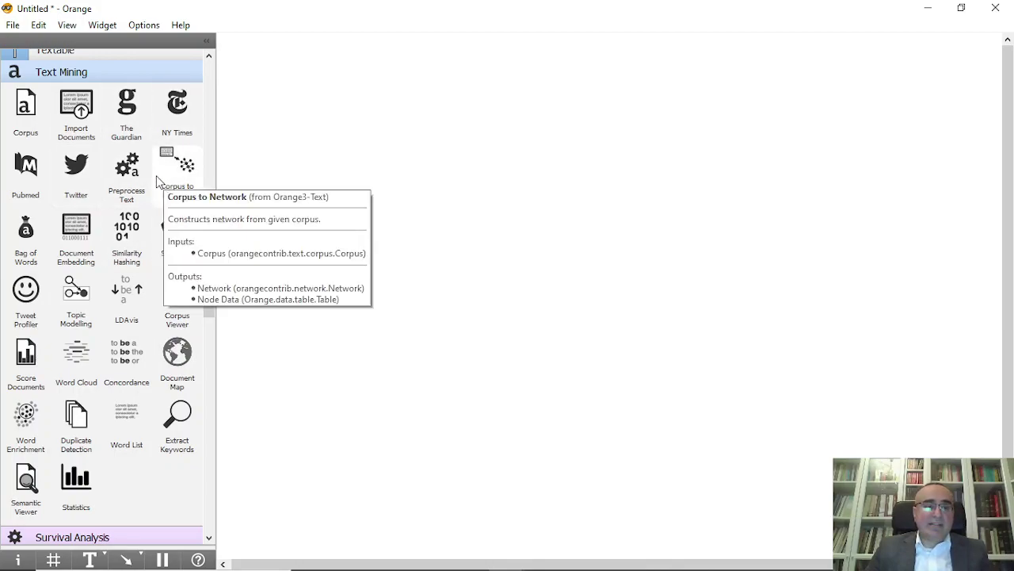
pyautogui.moveTo(26, 114); pyautogui.dragTo(318, 191)
pyautogui.doubleClick(327, 194)
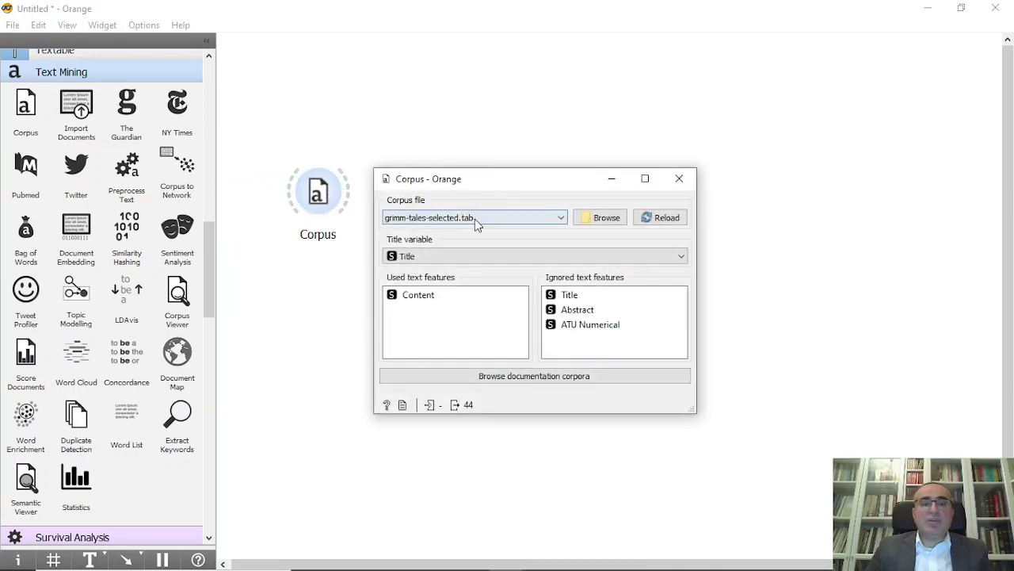
pyautogui.click(602, 219)
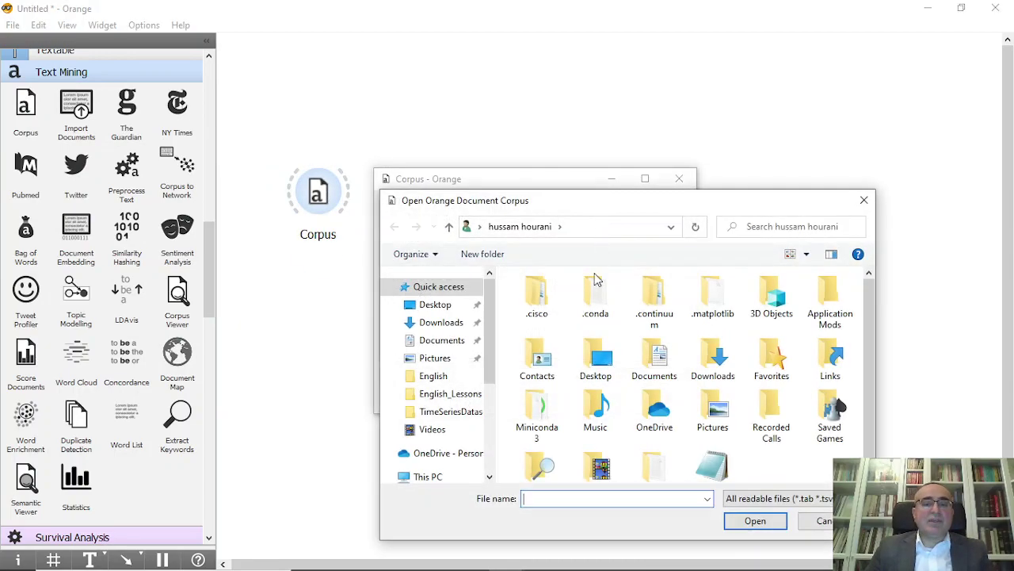
pyautogui.click(863, 199)
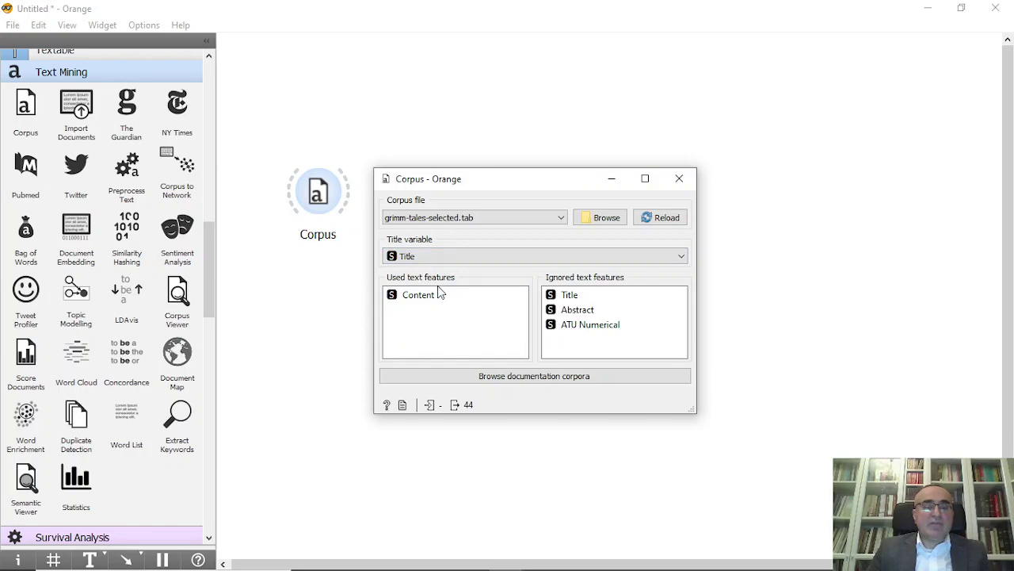
pyautogui.click(682, 182)
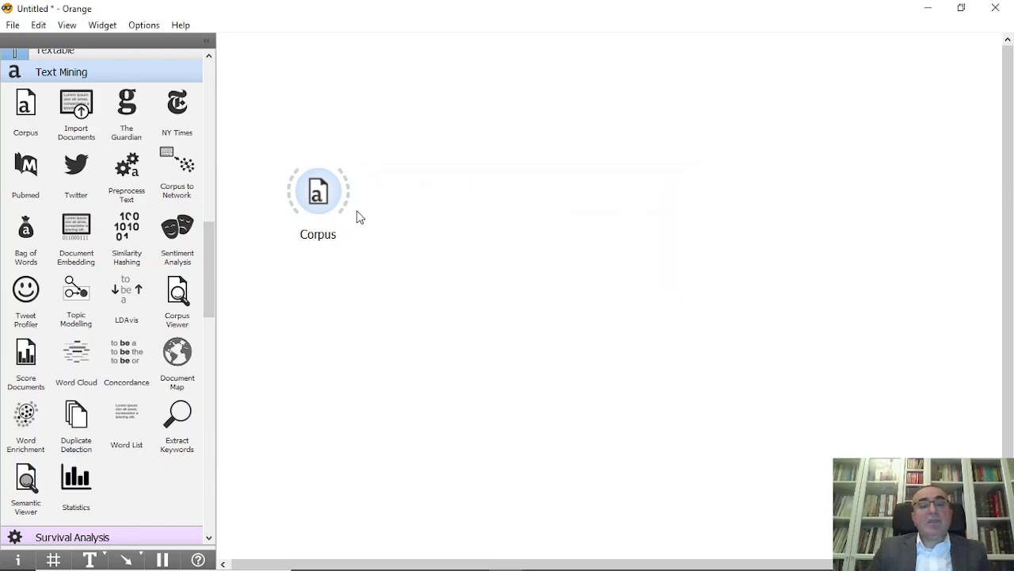
# - Link a Corpus Viewer to the Corpus output and open it
pyautogui.moveTo(328, 194); pyautogui.dragTo(410, 149)
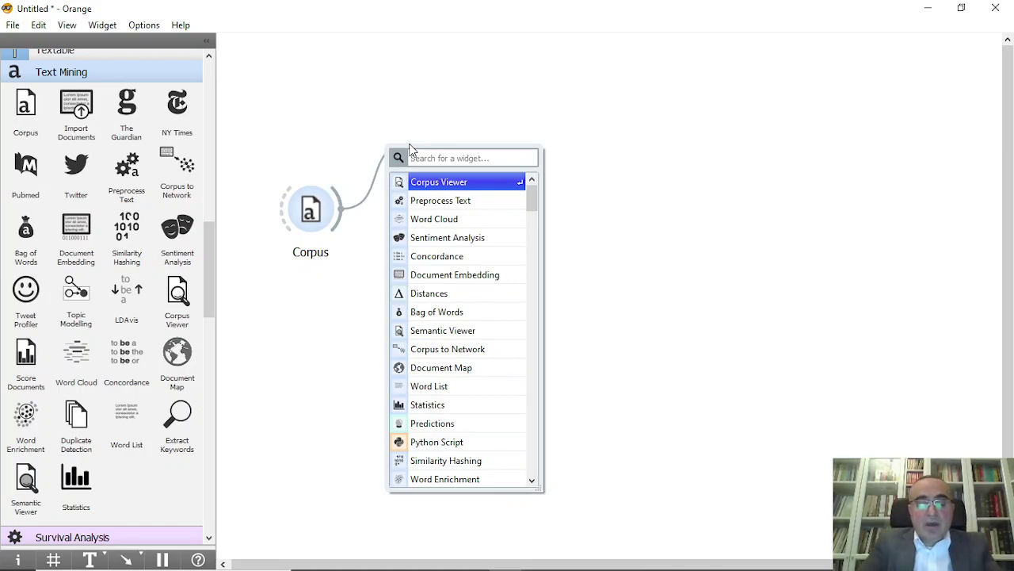
pyautogui.write('cor')
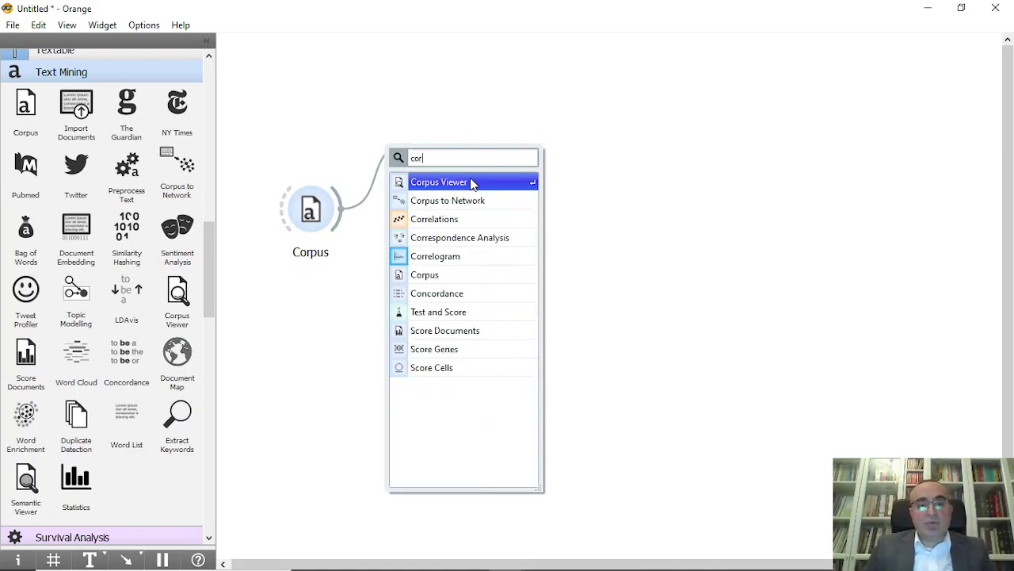
pyautogui.click(471, 183)
pyautogui.doubleClick(438, 143)
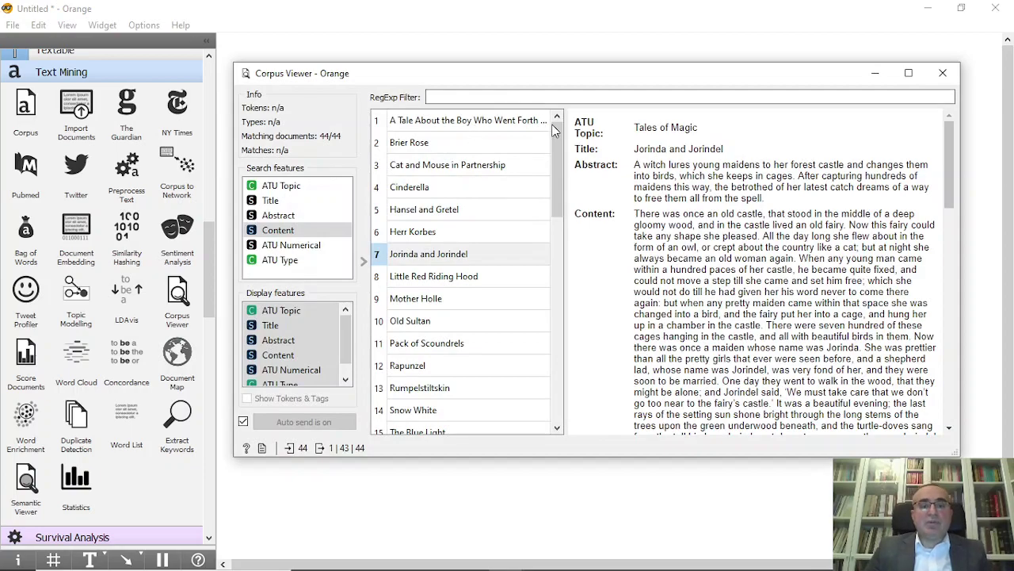
pyautogui.moveTo(555, 129); pyautogui.dragTo(581, 113)
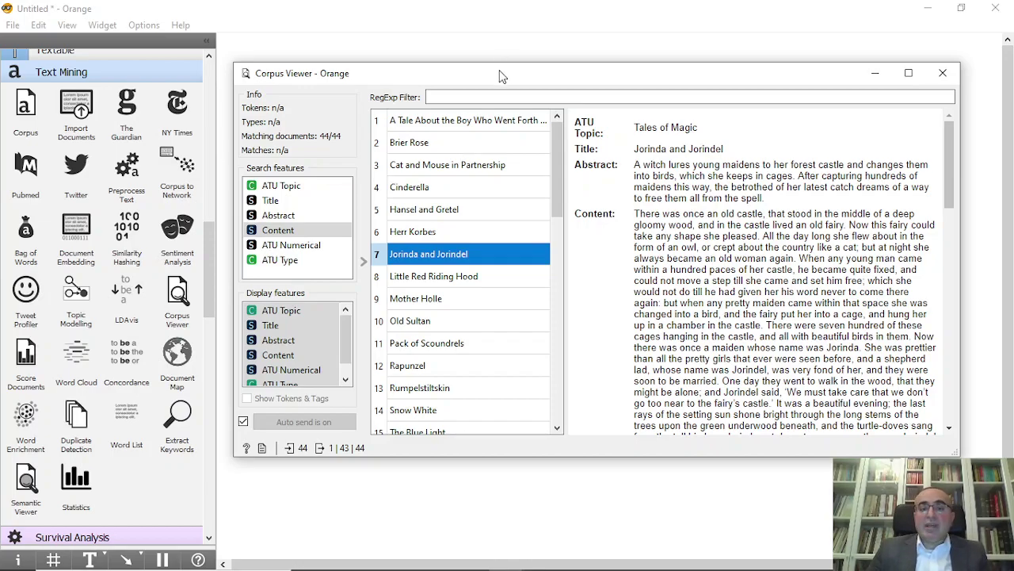
# - Read tales such as Brier Rose and Cat and Mouse in Partnership, then close the viewer
pyautogui.moveTo(500, 75); pyautogui.dragTo(515, 93)
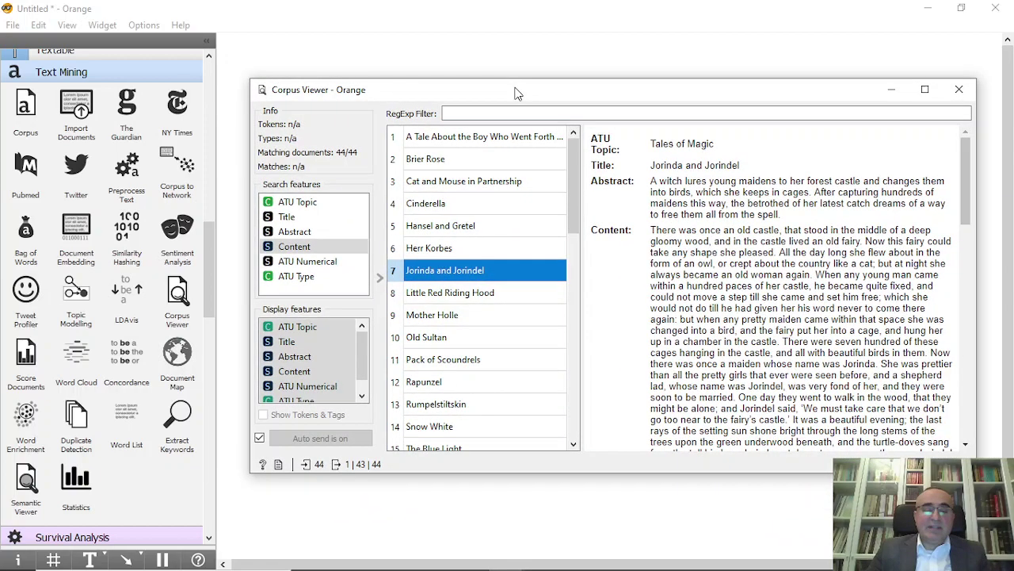
pyautogui.click(511, 140)
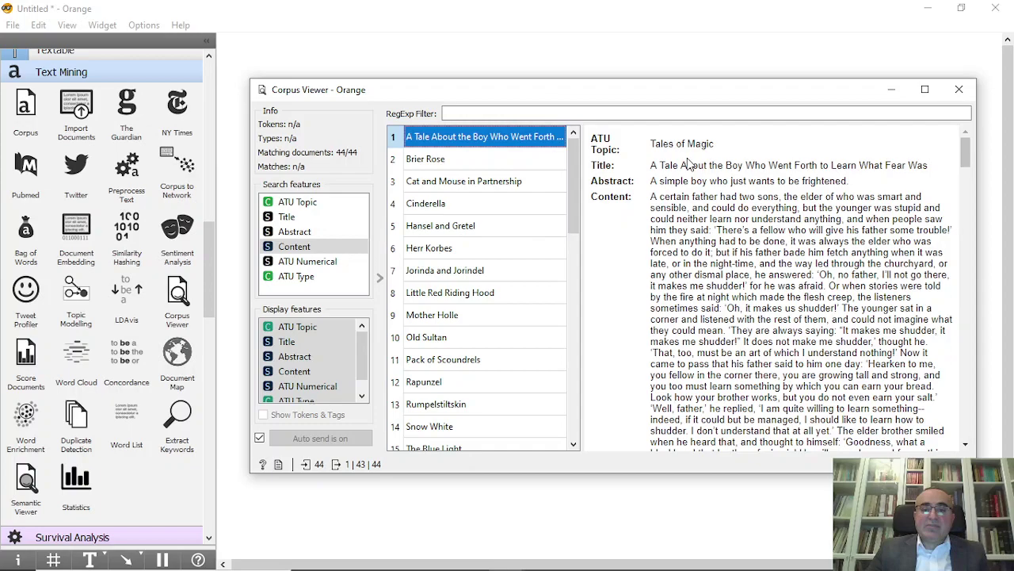
pyautogui.click(467, 184)
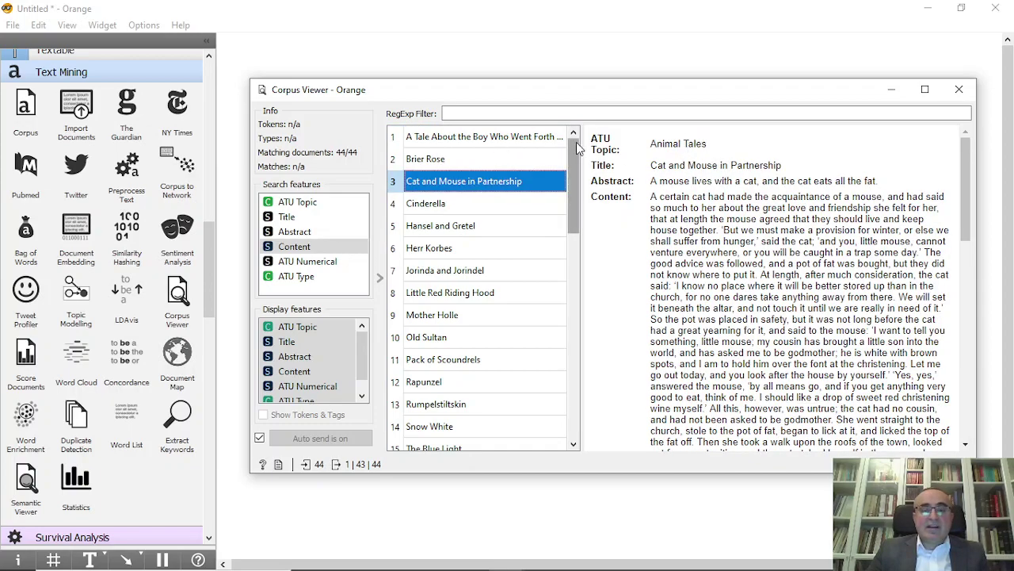
pyautogui.moveTo(576, 142); pyautogui.dragTo(575, 364)
pyautogui.moveTo(485, 385); pyautogui.dragTo(466, 279)
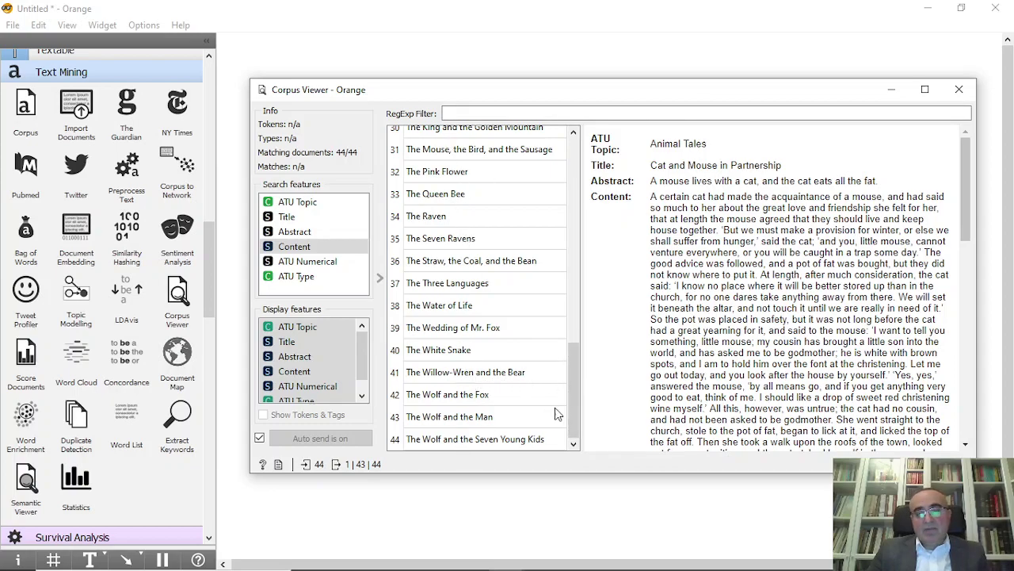
pyautogui.moveTo(574, 392); pyautogui.dragTo(579, 194)
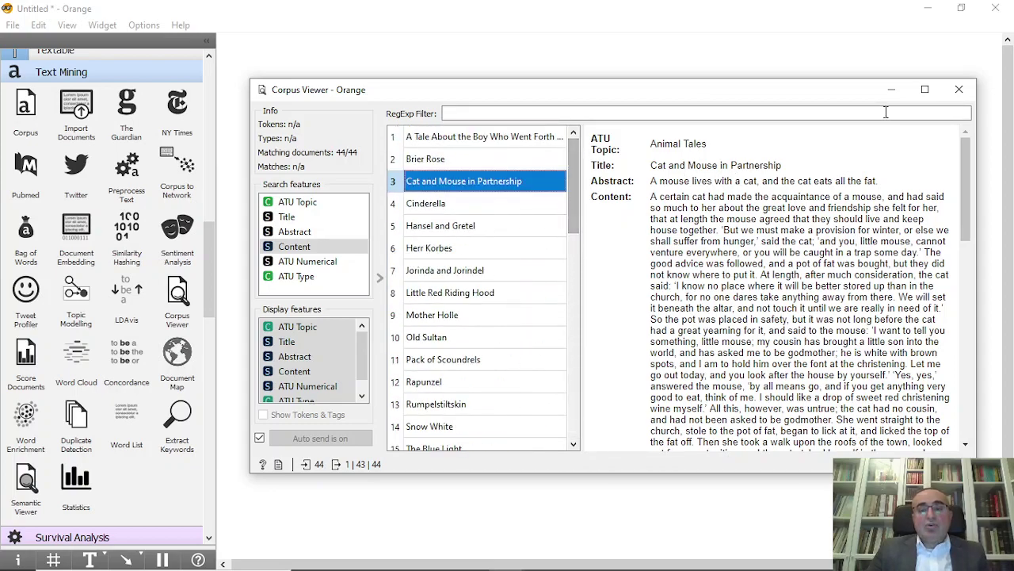
pyautogui.click(437, 161)
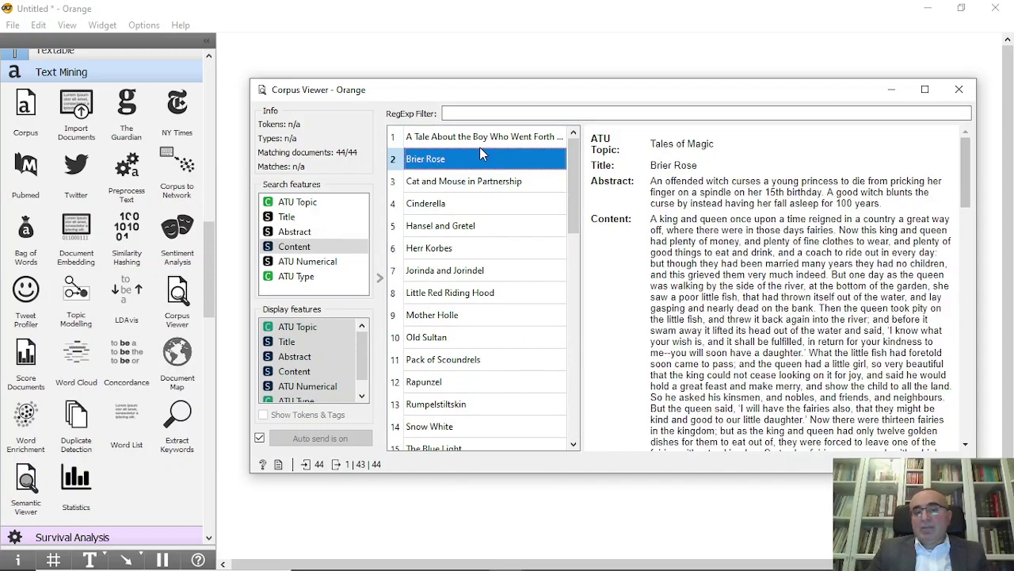
pyautogui.click(469, 140)
pyautogui.click(469, 165)
pyautogui.click(470, 183)
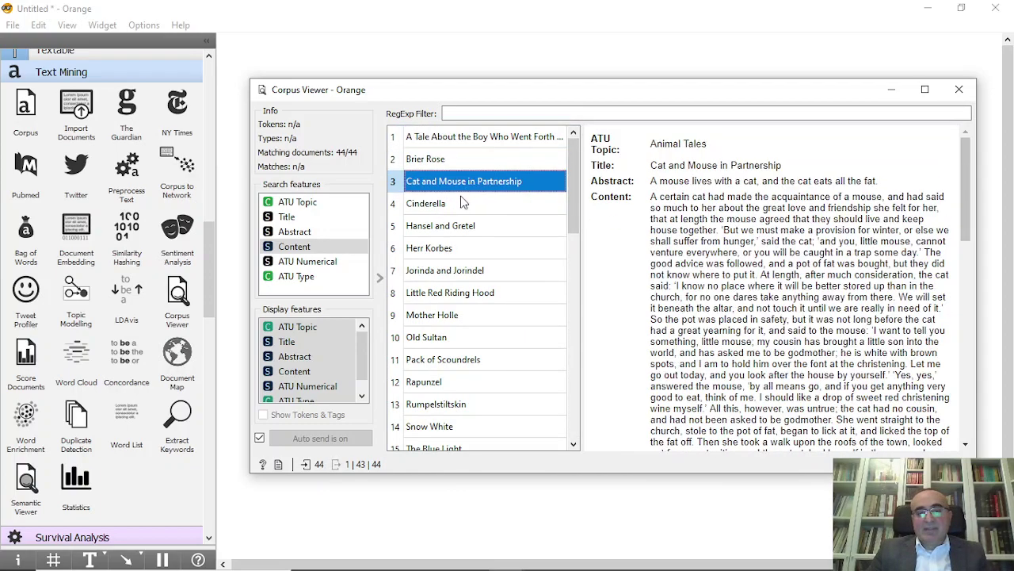
pyautogui.click(964, 96)
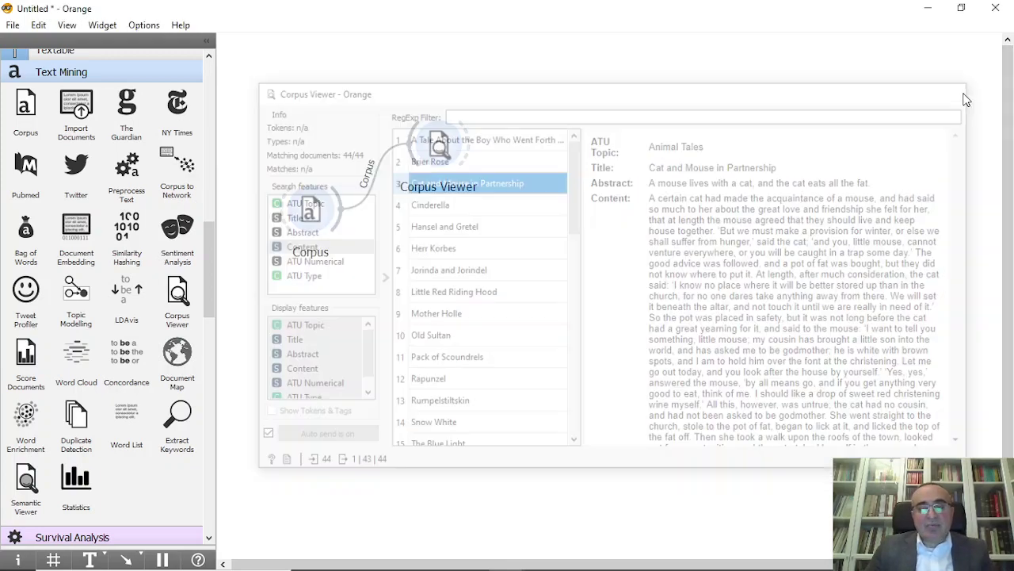
# - Move the Corpus Viewer node up and link a Preprocess Text widget to the Corpus
pyautogui.click(439, 144)
pyautogui.moveTo(439, 144); pyautogui.dragTo(438, 114)
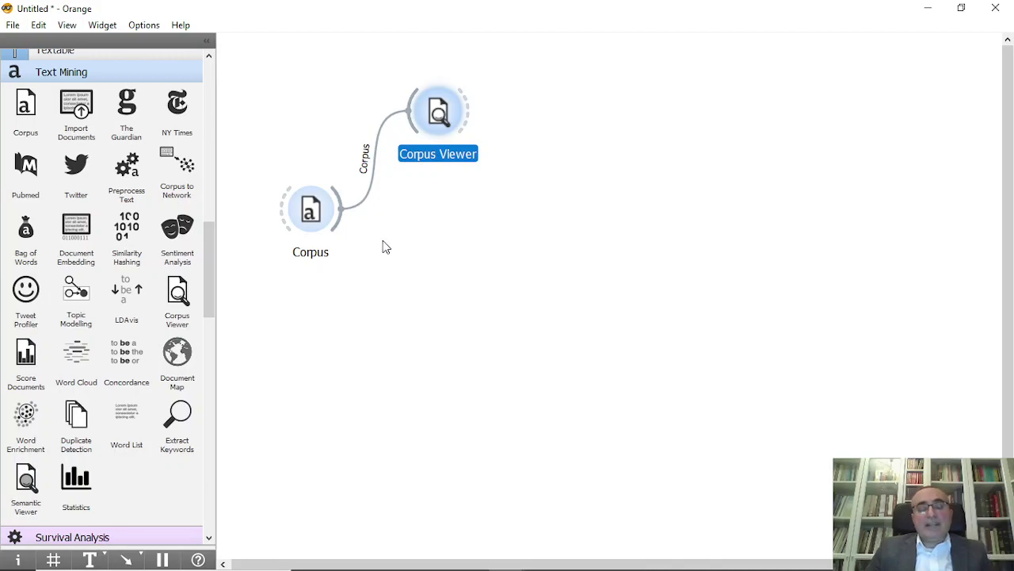
pyautogui.moveTo(335, 224); pyautogui.dragTo(447, 230)
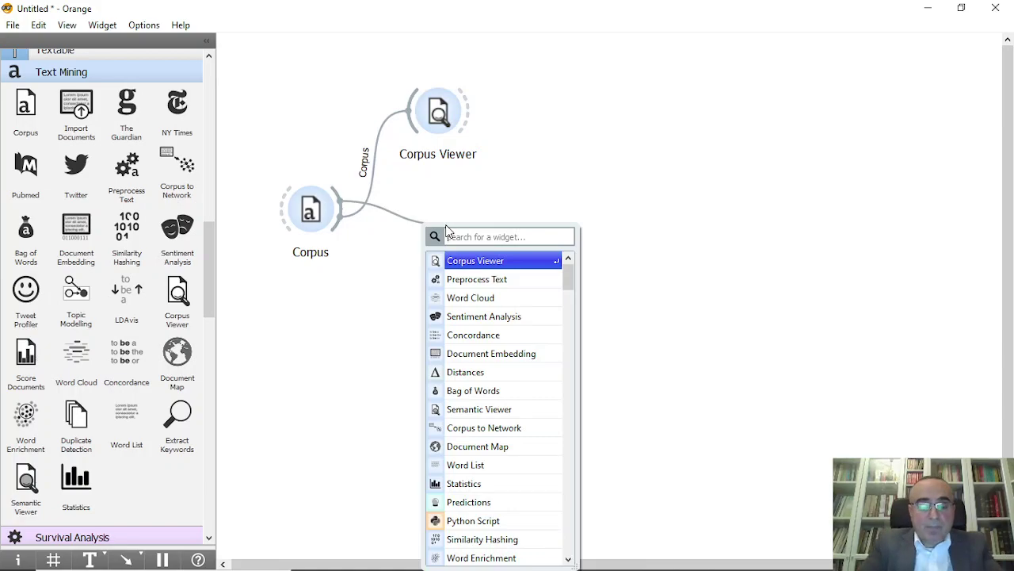
pyautogui.write('pre')
pyautogui.click(487, 263)
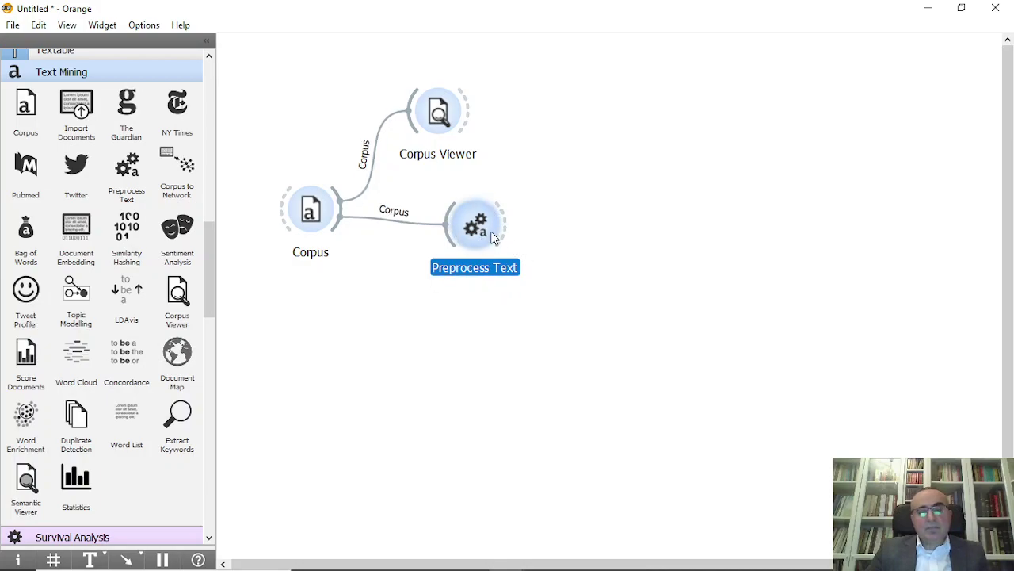
# - Run lowercasing and English stopword filtering, yielding 19445 tokens and 3501 types
pyautogui.doubleClick(476, 229)
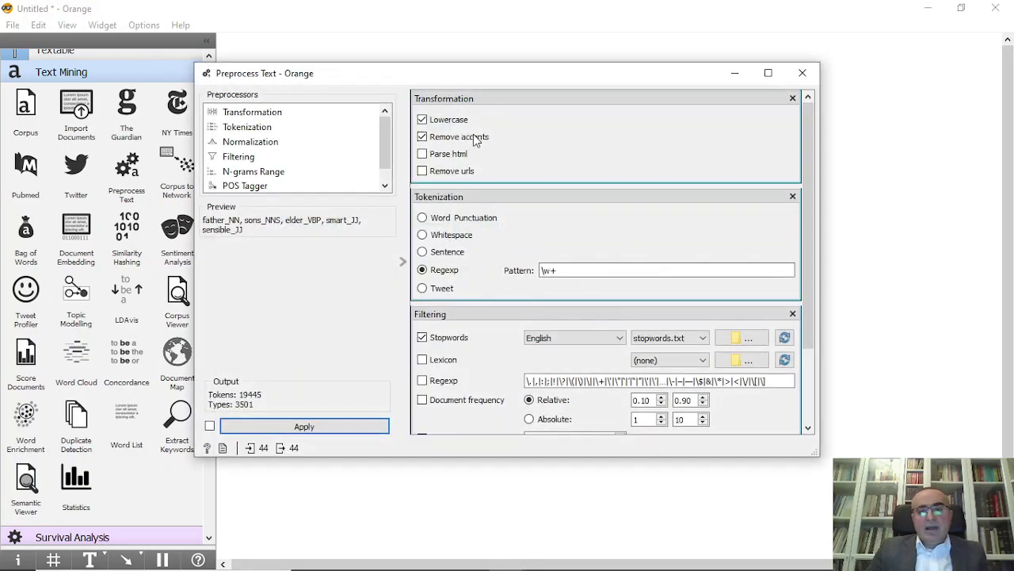
pyautogui.moveTo(811, 249); pyautogui.dragTo(810, 341)
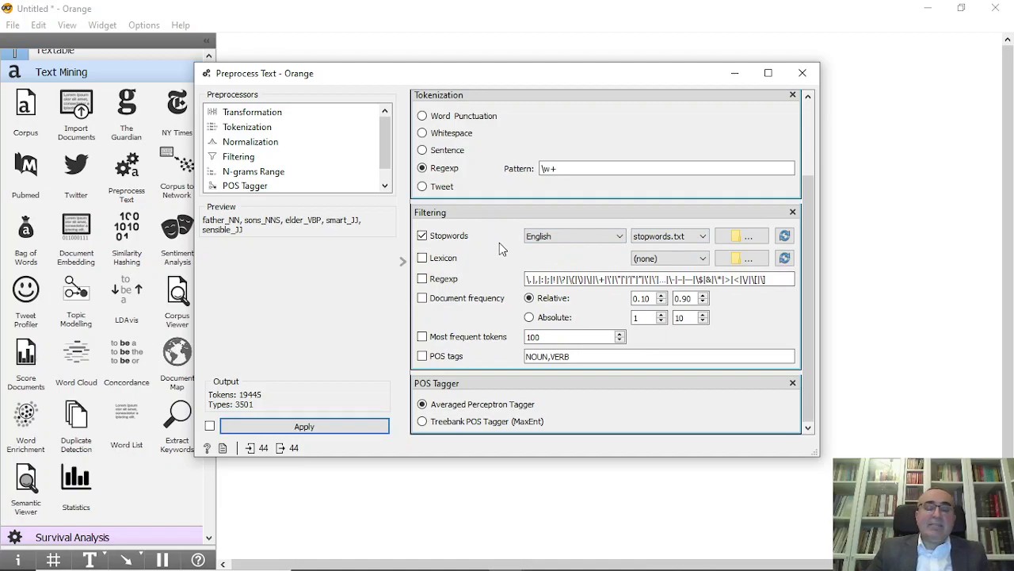
pyautogui.scroll(2, 498, 231)
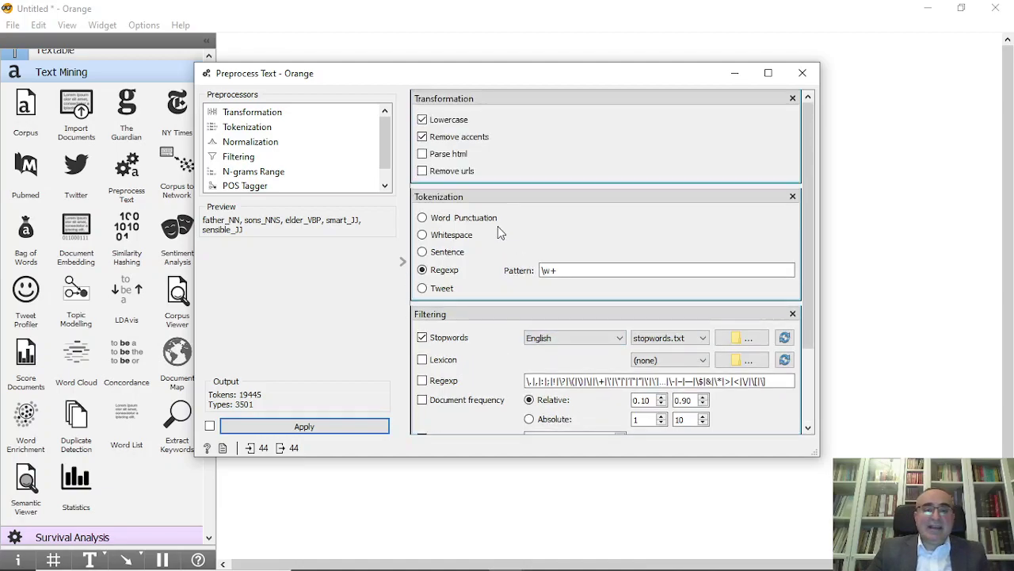
pyautogui.scroll(-2, 499, 231)
pyautogui.click(321, 426)
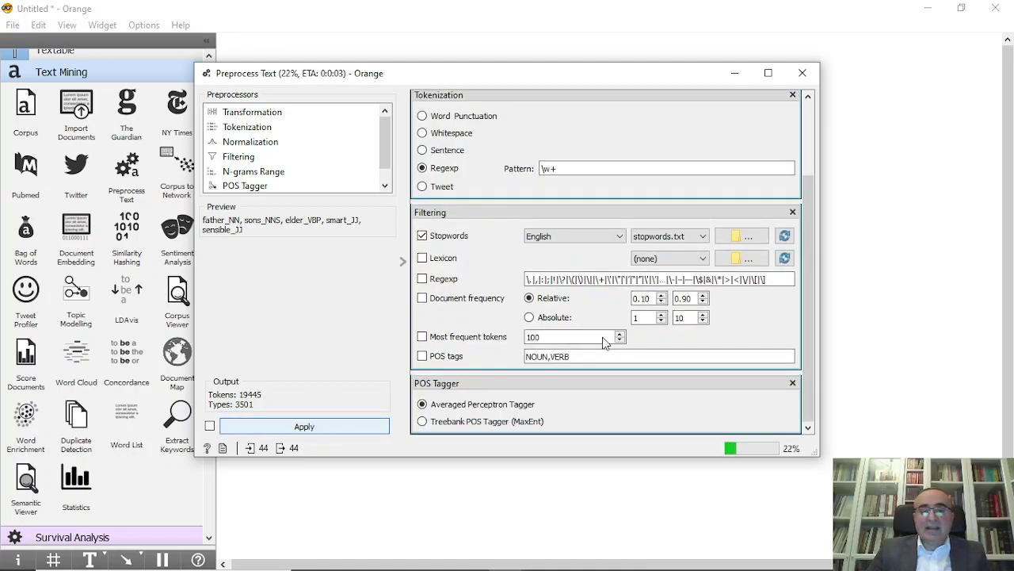
pyautogui.click(802, 72)
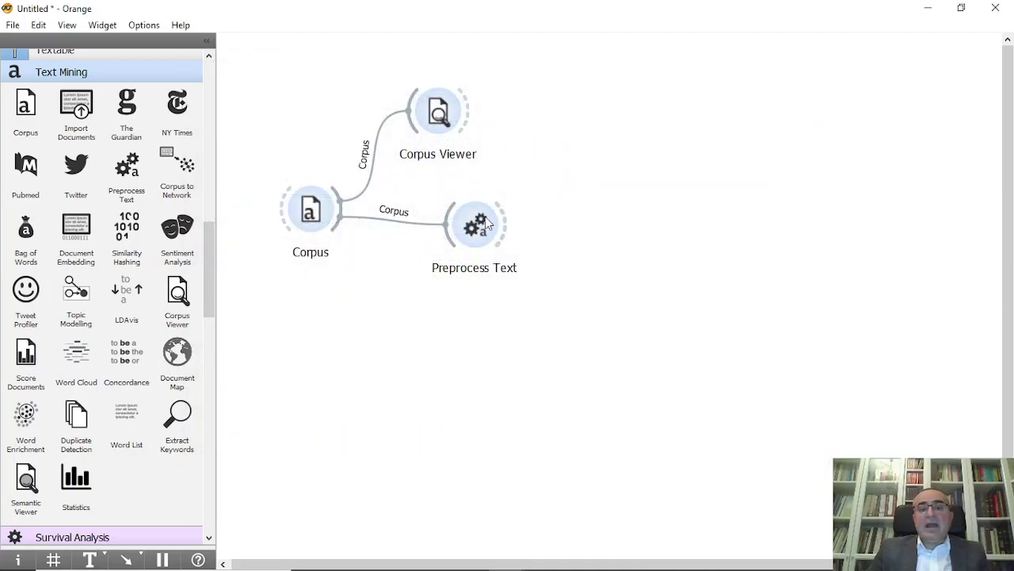
pyautogui.click(487, 224)
# - Add Bag of Words after Preprocess Text and align it with Corpus and Preprocess Text
pyautogui.moveTo(506, 223); pyautogui.dragTo(591, 221)
pyautogui.write('Bag')
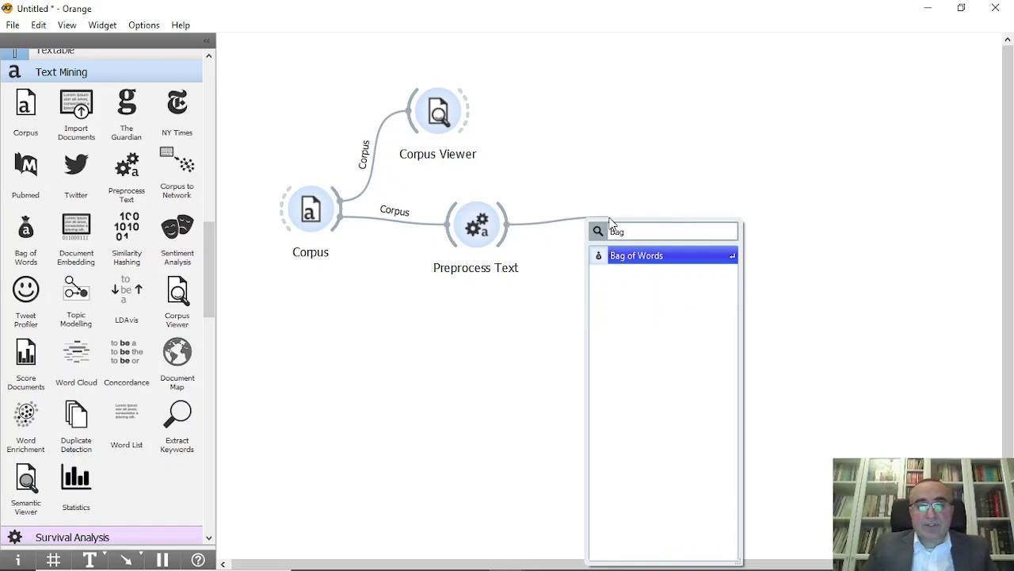
pyautogui.click(639, 258)
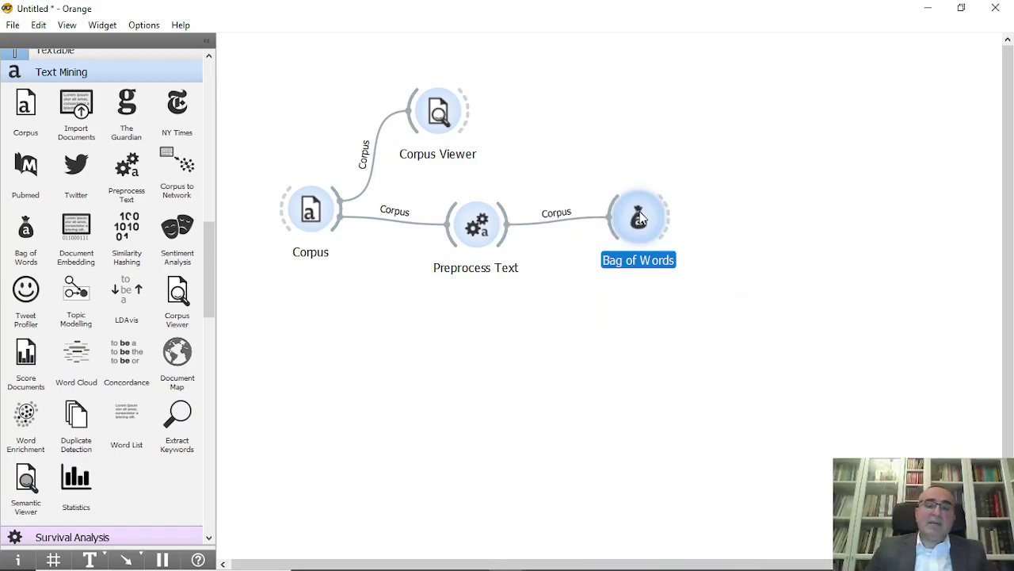
pyautogui.moveTo(639, 221); pyautogui.dragTo(615, 228)
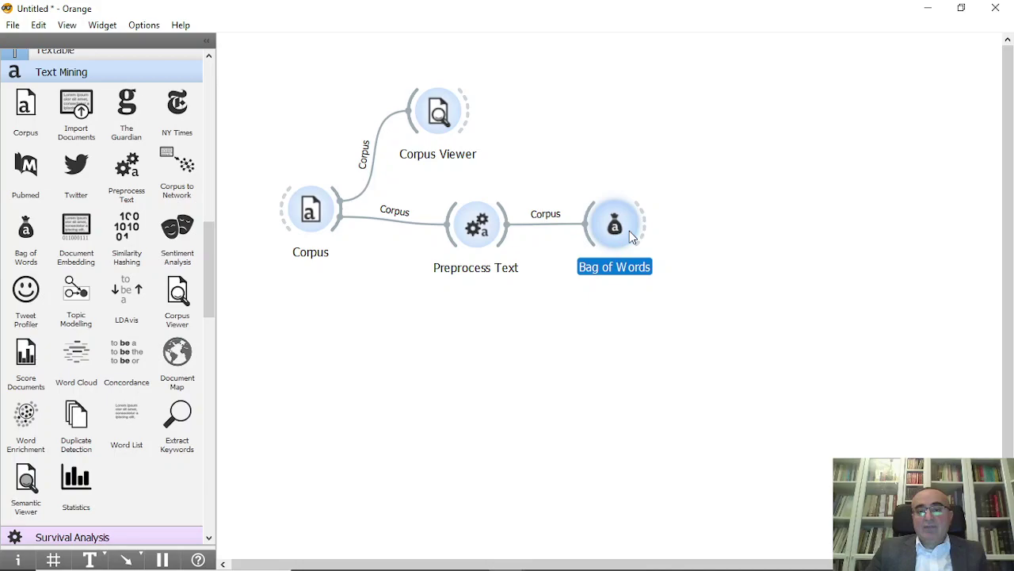
pyautogui.moveTo(311, 210); pyautogui.dragTo(310, 217)
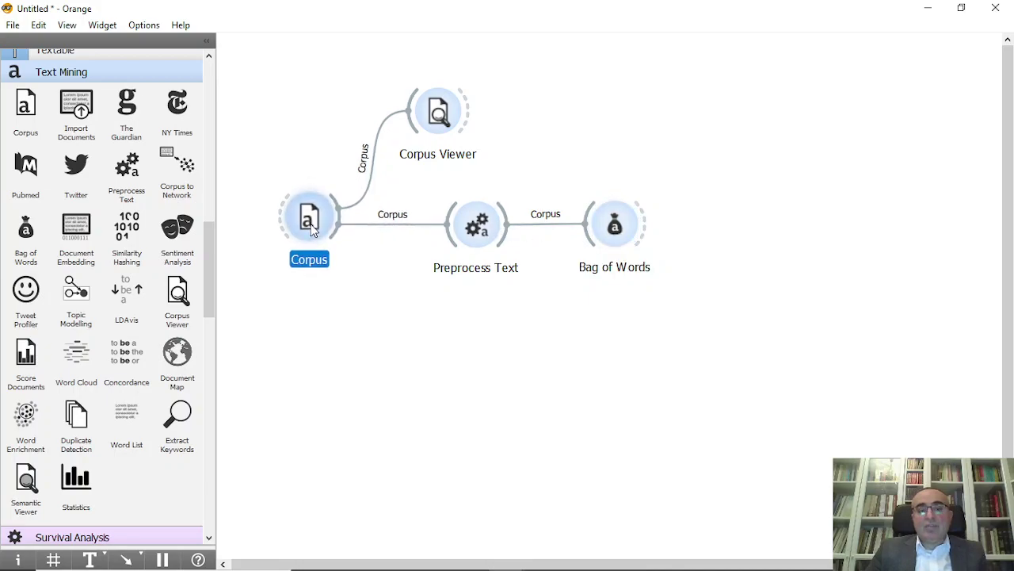
pyautogui.moveTo(611, 244); pyautogui.dragTo(601, 233)
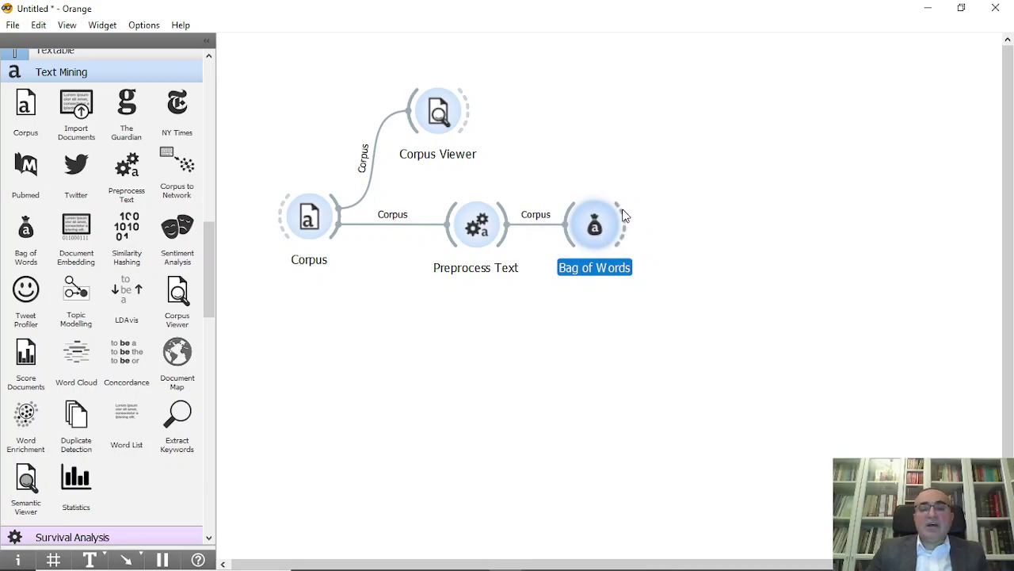
# - Attach a Word Cloud to Bag of Words and view its cloud led by little_JJ and king_VBG
pyautogui.moveTo(623, 216); pyautogui.dragTo(715, 155)
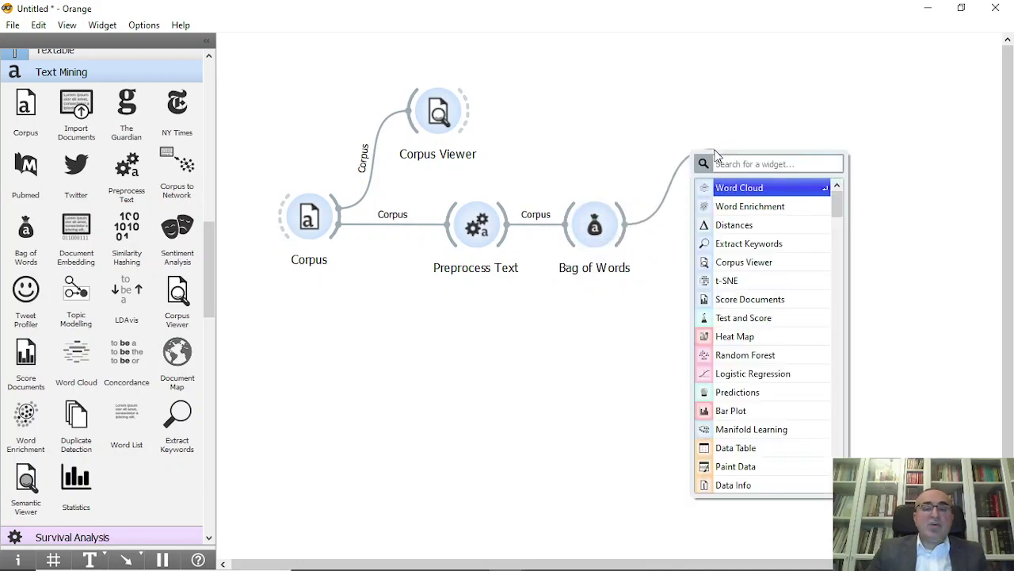
pyautogui.click(743, 187)
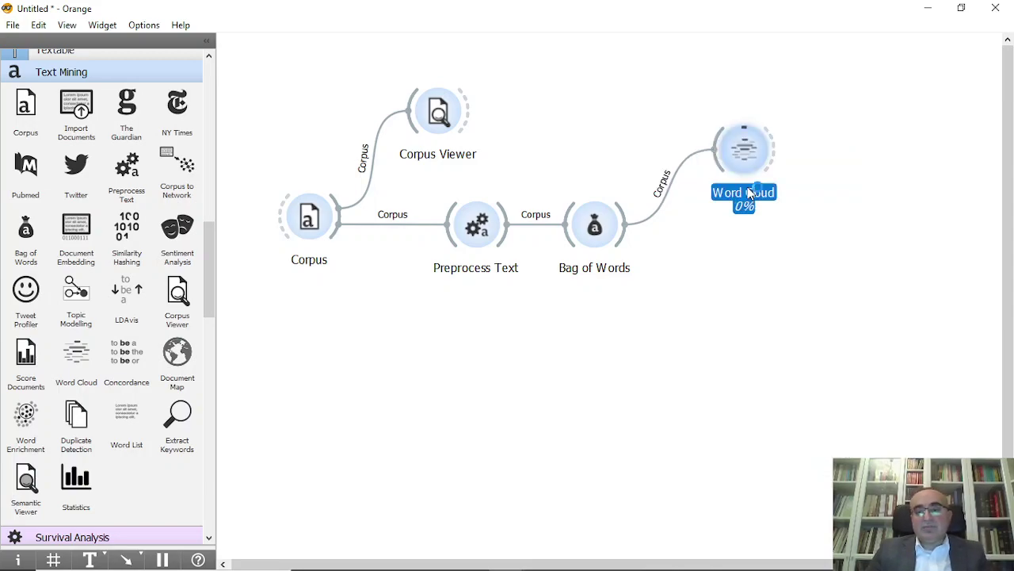
pyautogui.doubleClick(763, 147)
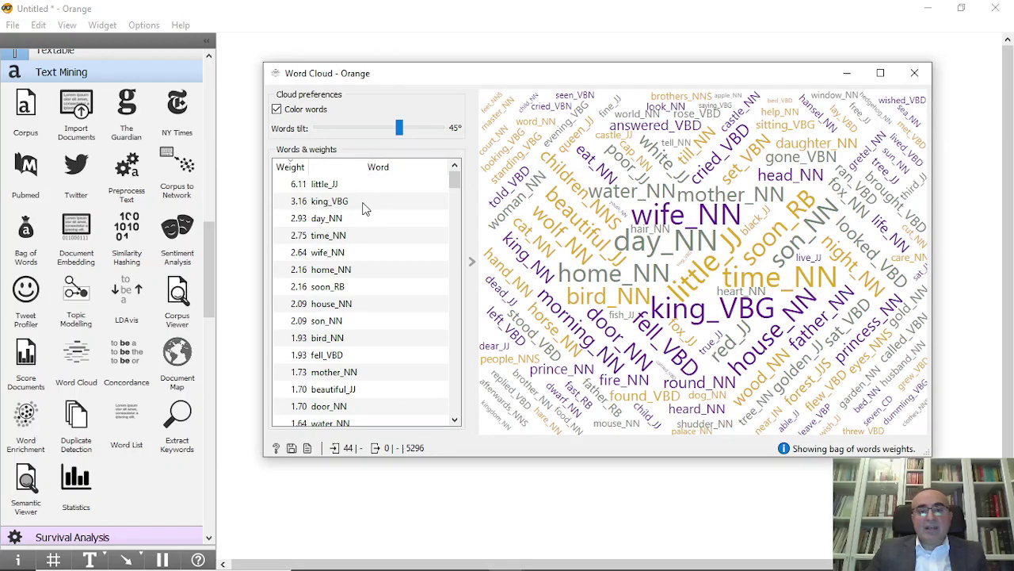
pyautogui.click(915, 74)
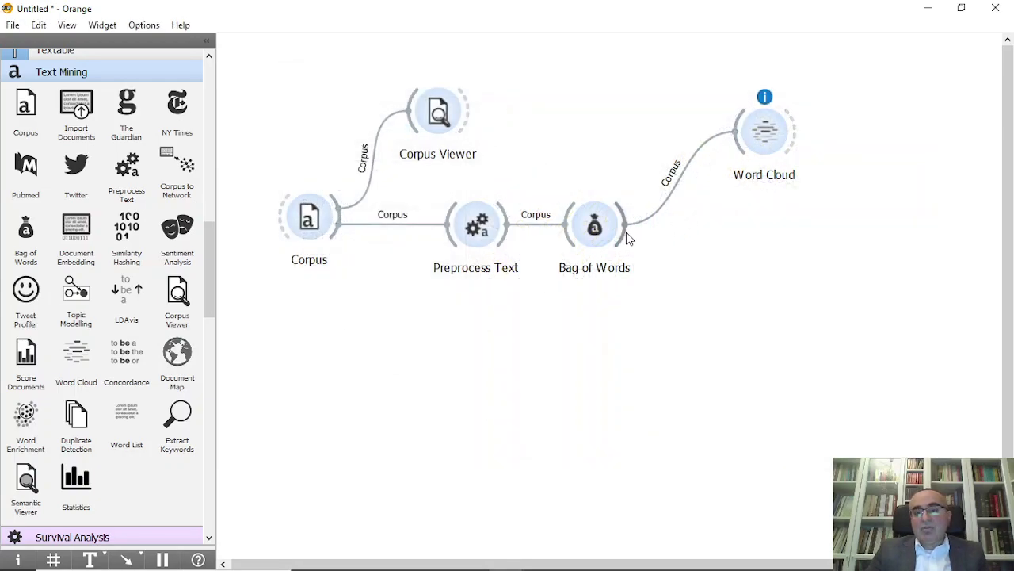
# - Add a Distances widget fed by Bag of Words
pyautogui.moveTo(627, 233); pyautogui.dragTo(734, 262)
pyautogui.write('dis')
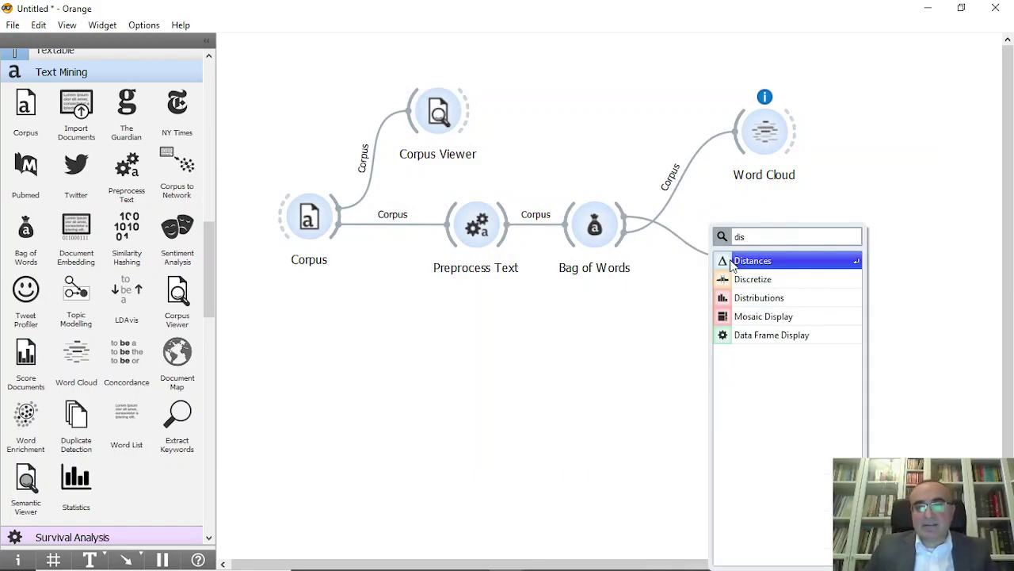
pyautogui.click(752, 261)
# - Connect Distances into a new Hierarchical Clustering widget
pyautogui.moveTo(768, 262); pyautogui.dragTo(789, 345)
pyautogui.write('hi')
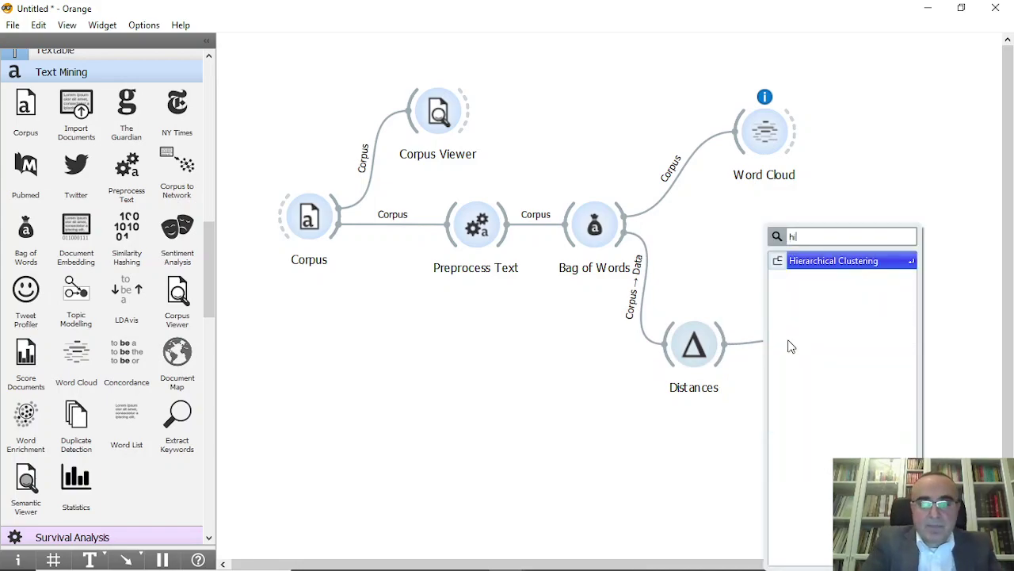
pyautogui.click(814, 263)
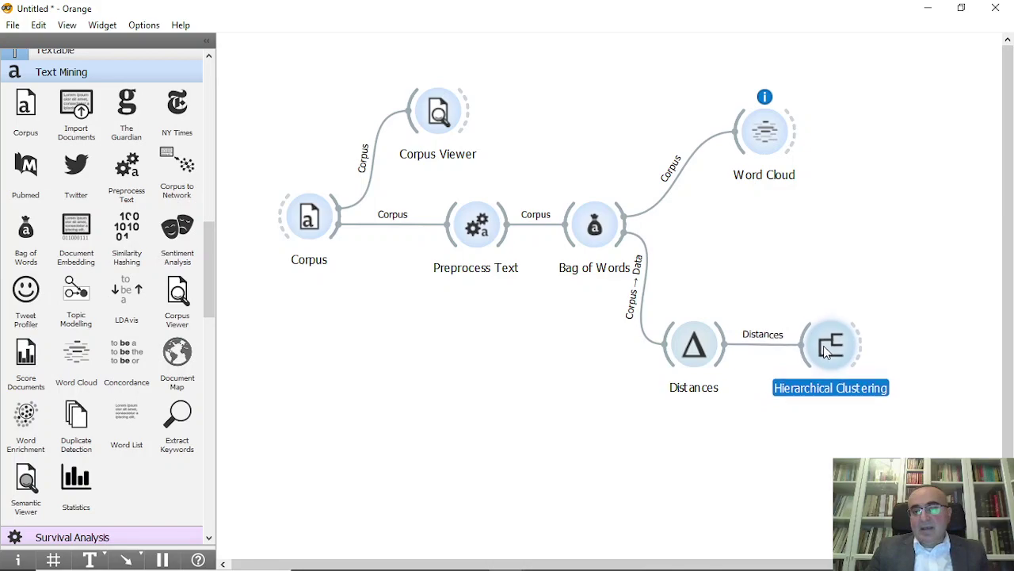
# - Add Corpus Viewer (1) on Hierarchical Clustering's selected data and nudge both nodes left
pyautogui.moveTo(862, 348); pyautogui.dragTo(921, 342)
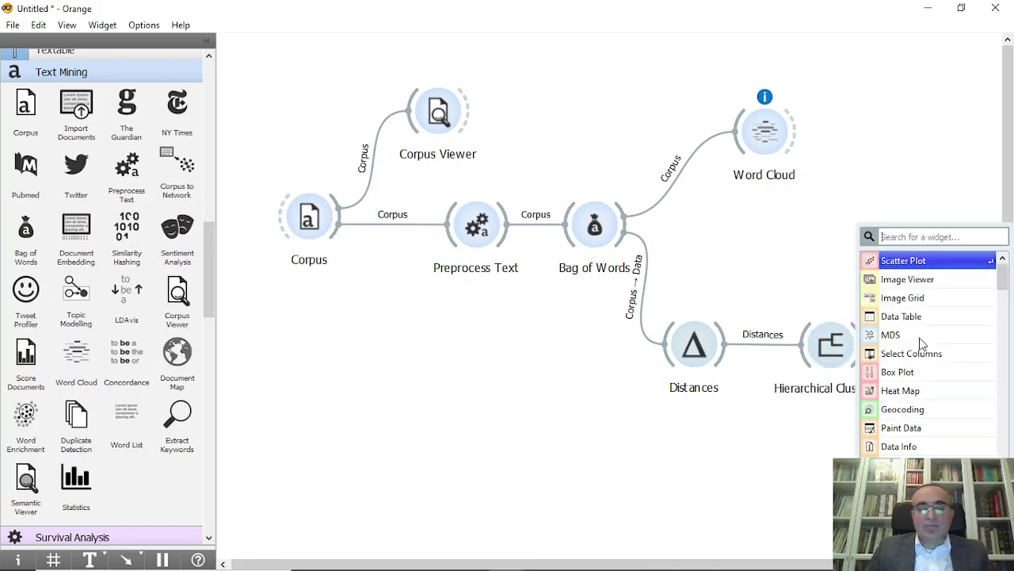
pyautogui.write('vi')
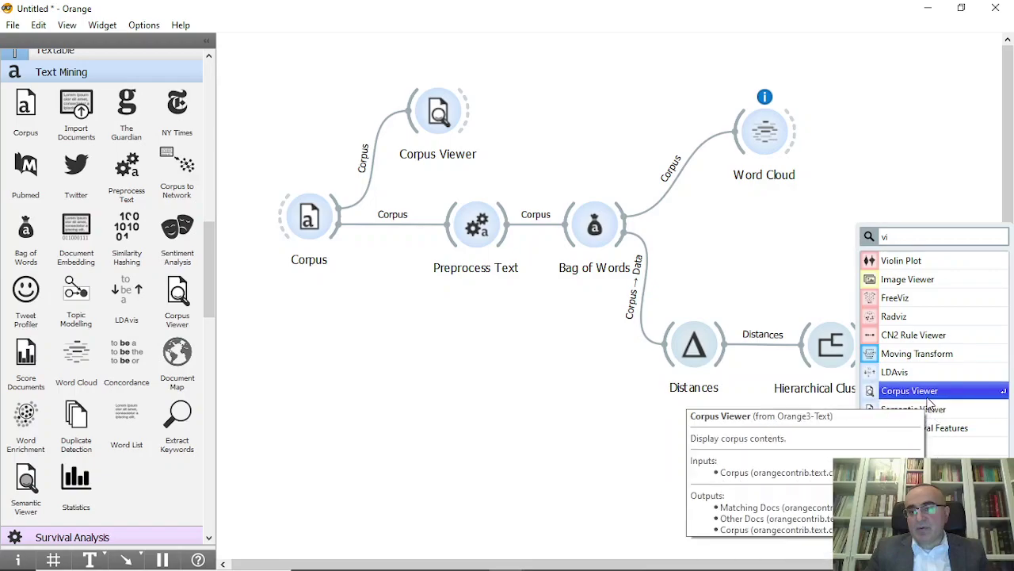
pyautogui.click(909, 390)
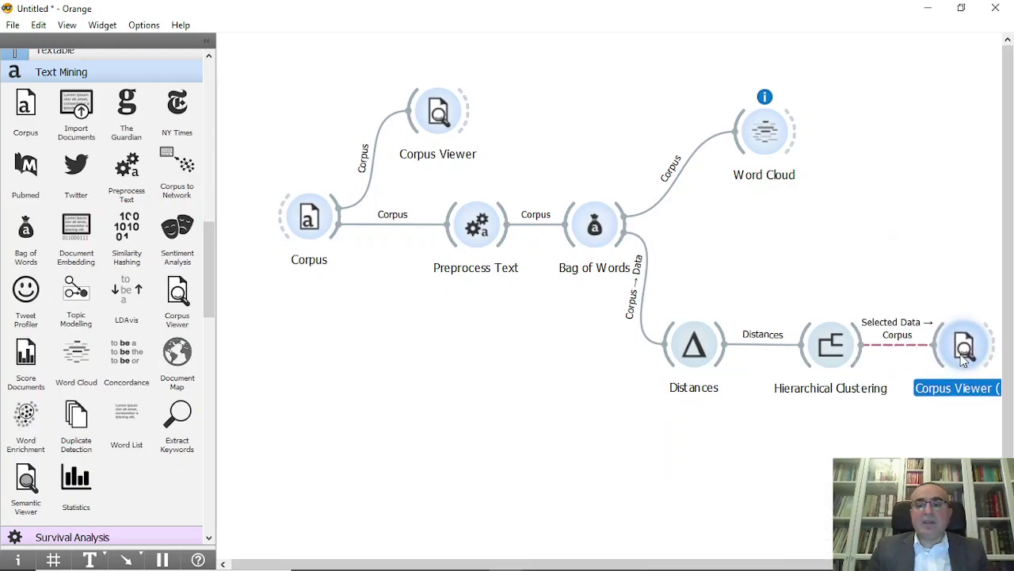
pyautogui.click(831, 346)
pyautogui.moveTo(828, 348); pyautogui.dragTo(821, 348)
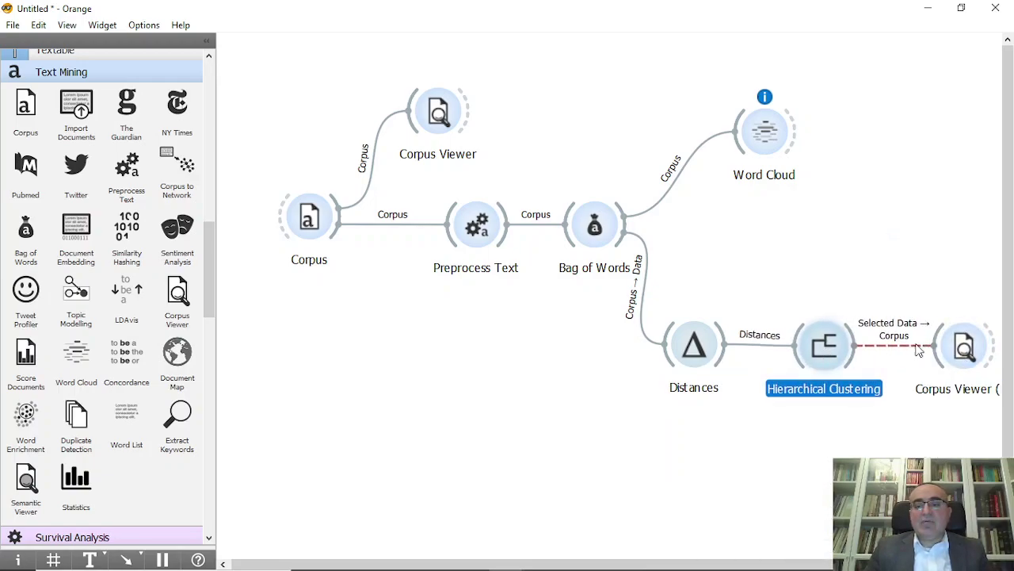
pyautogui.moveTo(964, 347); pyautogui.dragTo(959, 347)
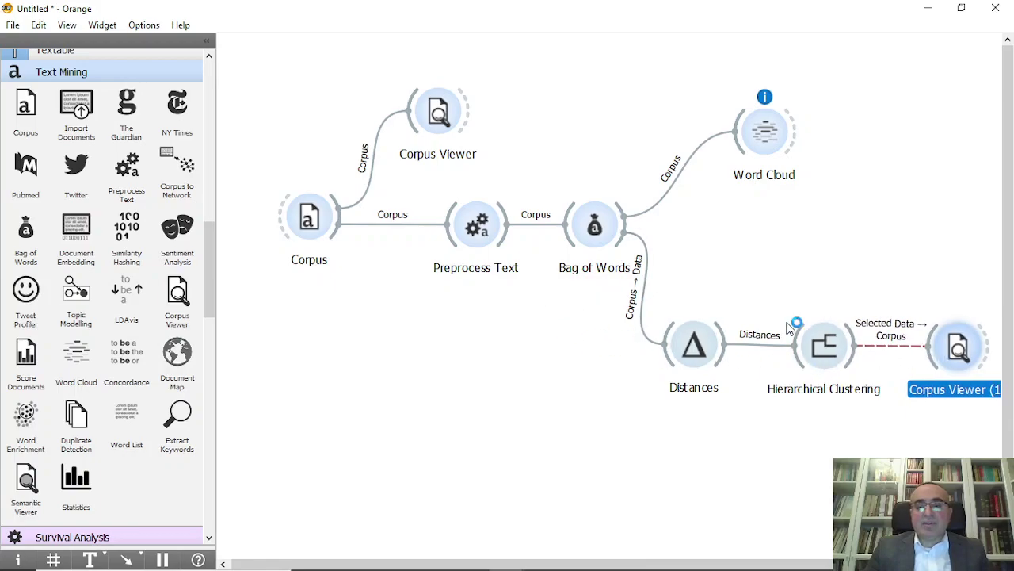
# - Open the Hierarchical Clustering dendrogram and move its window toward the top-left
pyautogui.doubleClick(823, 353)
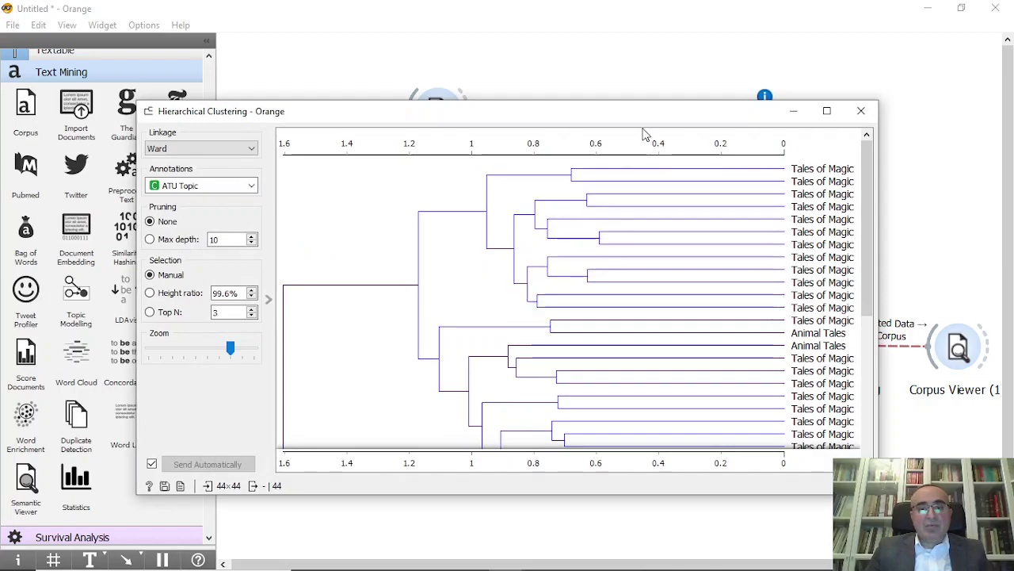
pyautogui.moveTo(627, 104); pyautogui.dragTo(515, 38)
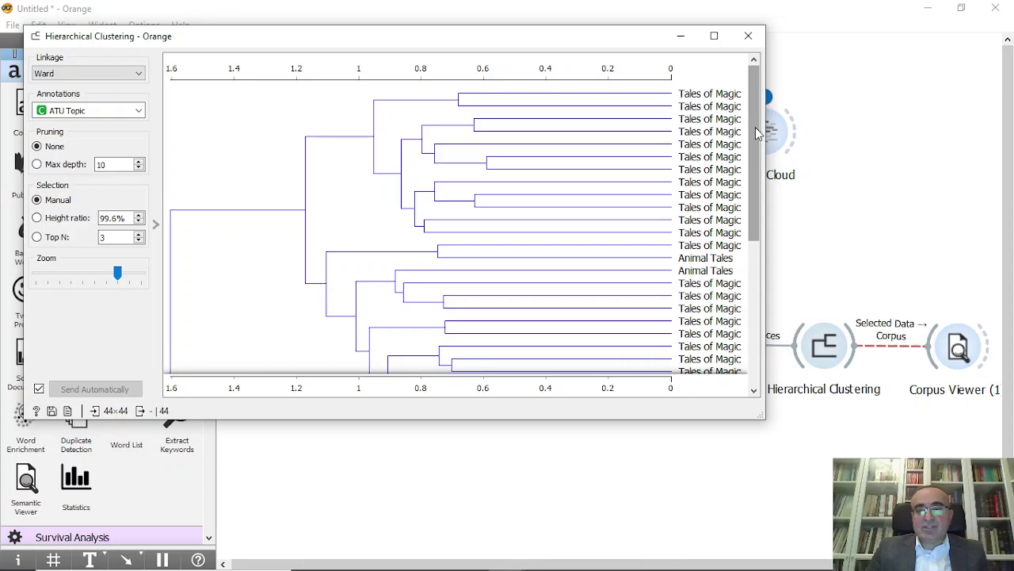
pyautogui.moveTo(757, 133); pyautogui.dragTo(754, 111)
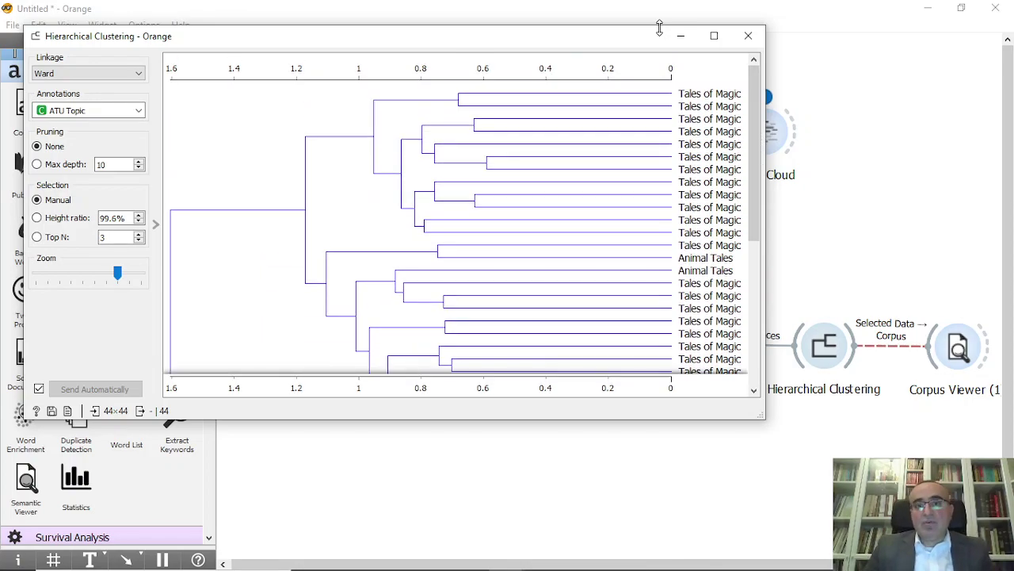
pyautogui.moveTo(634, 41); pyautogui.dragTo(477, 44)
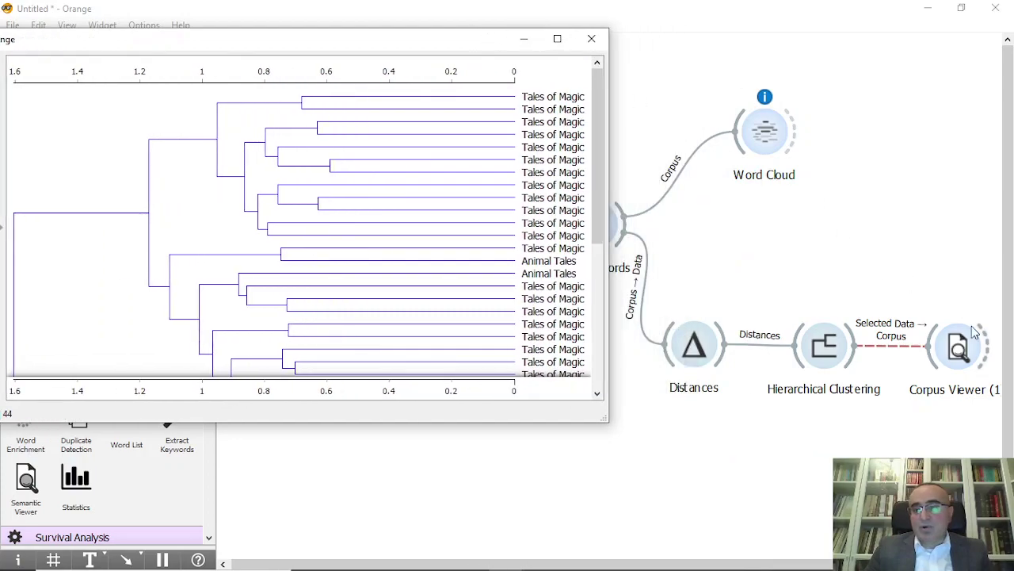
# - Open Corpus Viewer (1) and position it beside the dendrogram
pyautogui.doubleClick(955, 361)
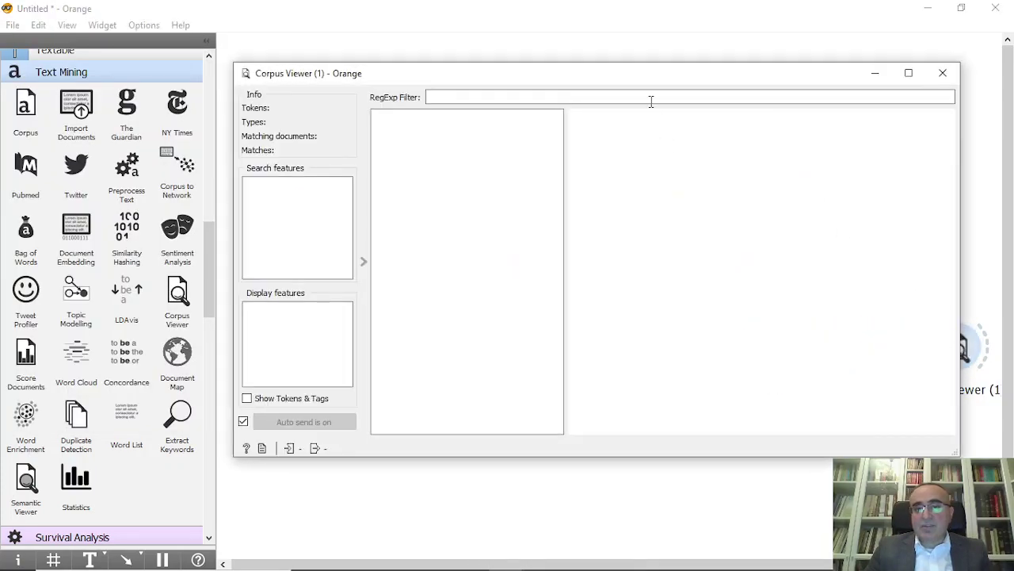
pyautogui.moveTo(636, 76); pyautogui.dragTo(820, 120)
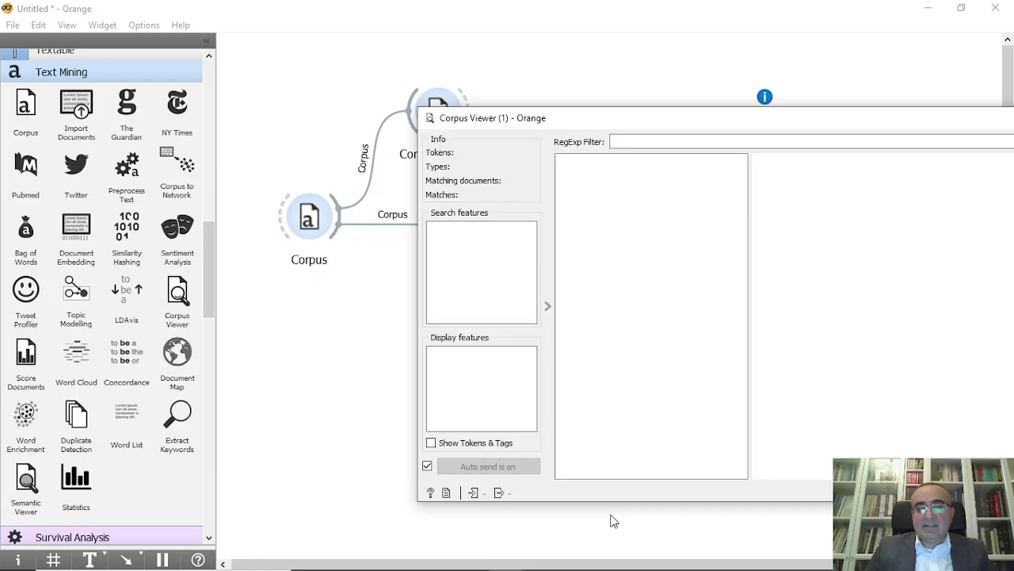
pyautogui.moveTo(506, 556)
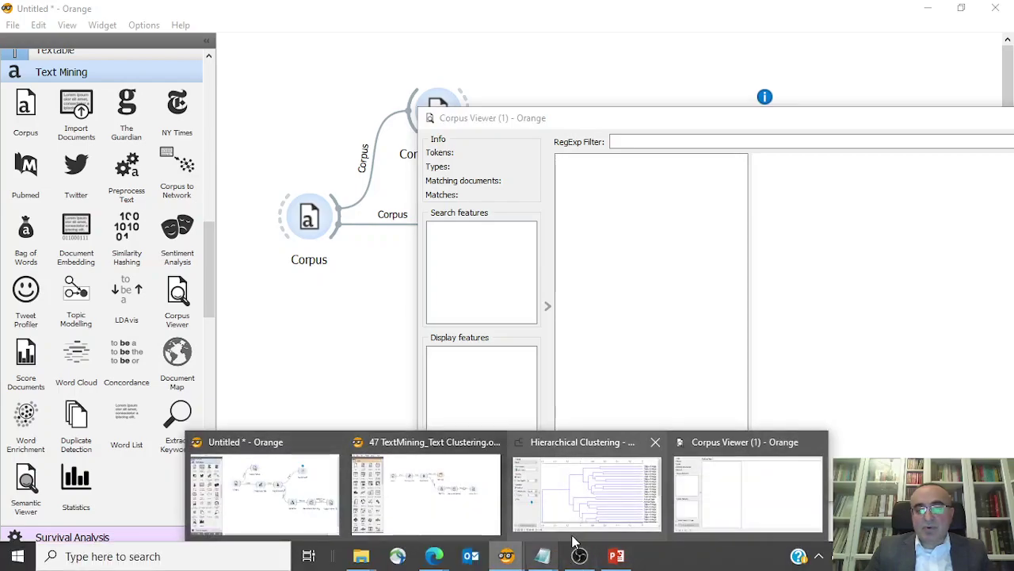
pyautogui.click(605, 525)
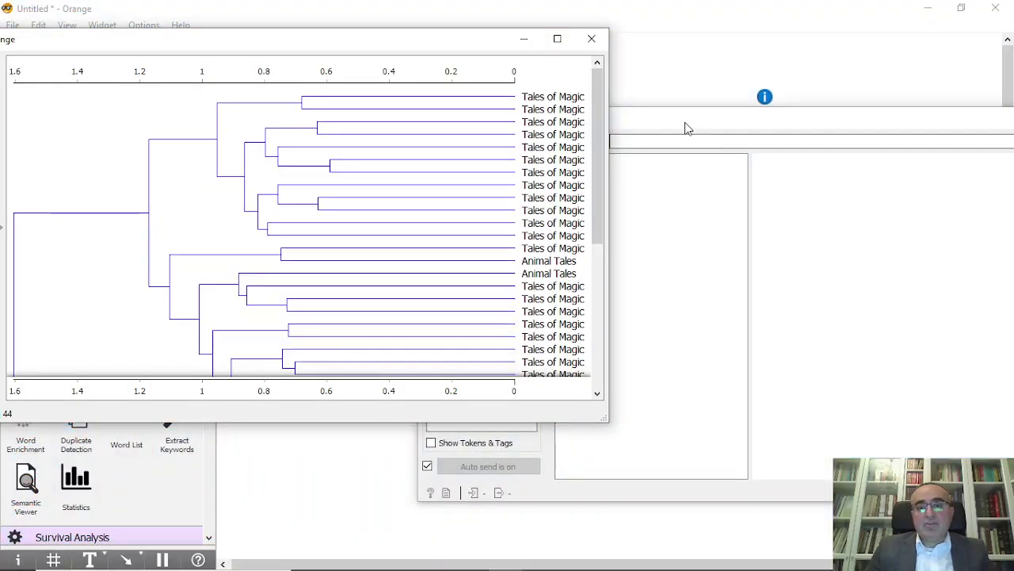
pyautogui.moveTo(683, 124); pyautogui.dragTo(717, 139)
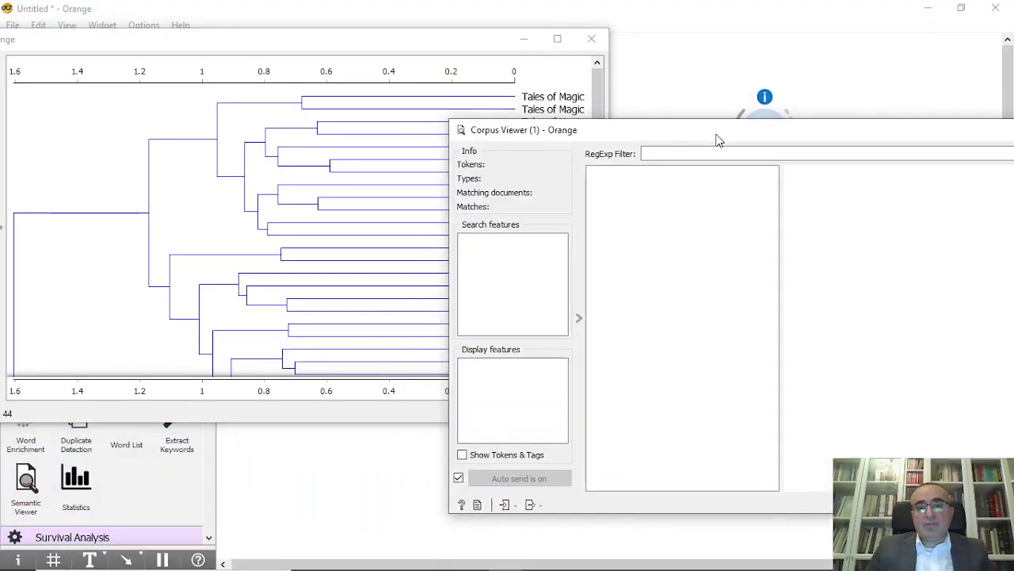
# - Select the two-leaf cluster, view Little Red Riding Hood, then widen to the 12-tale parent
pyautogui.click(393, 96)
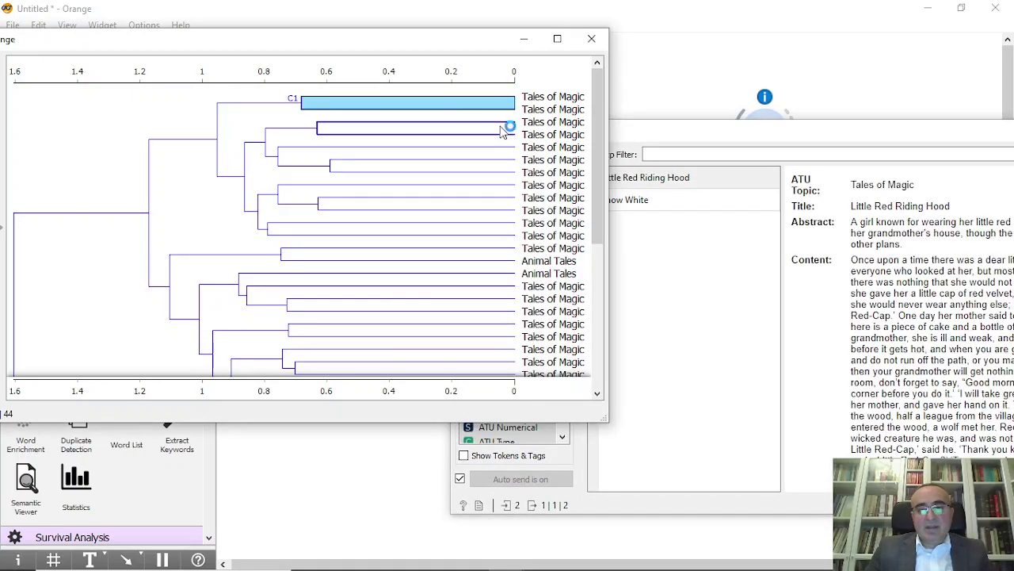
pyautogui.click(676, 185)
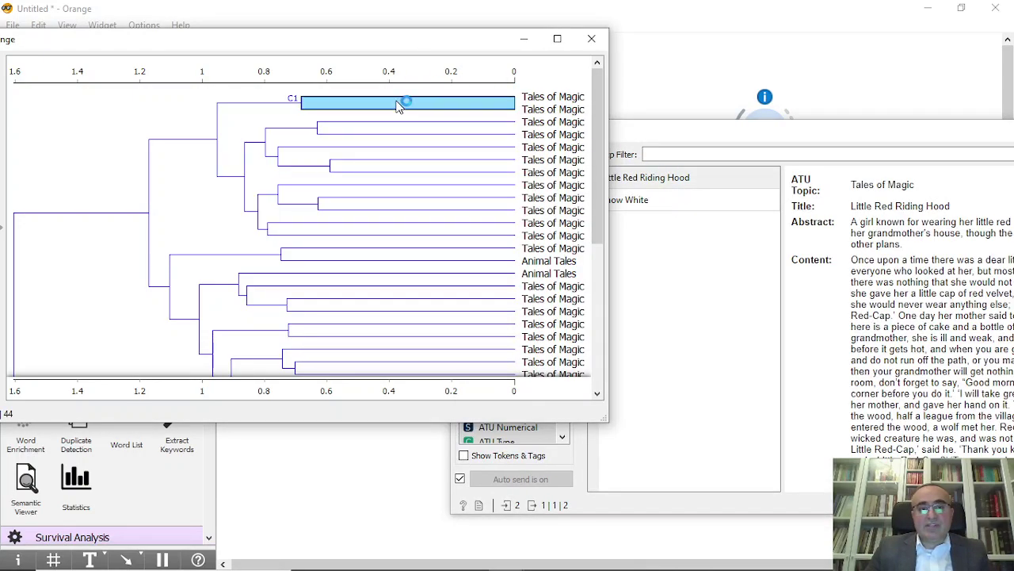
pyautogui.click(650, 238)
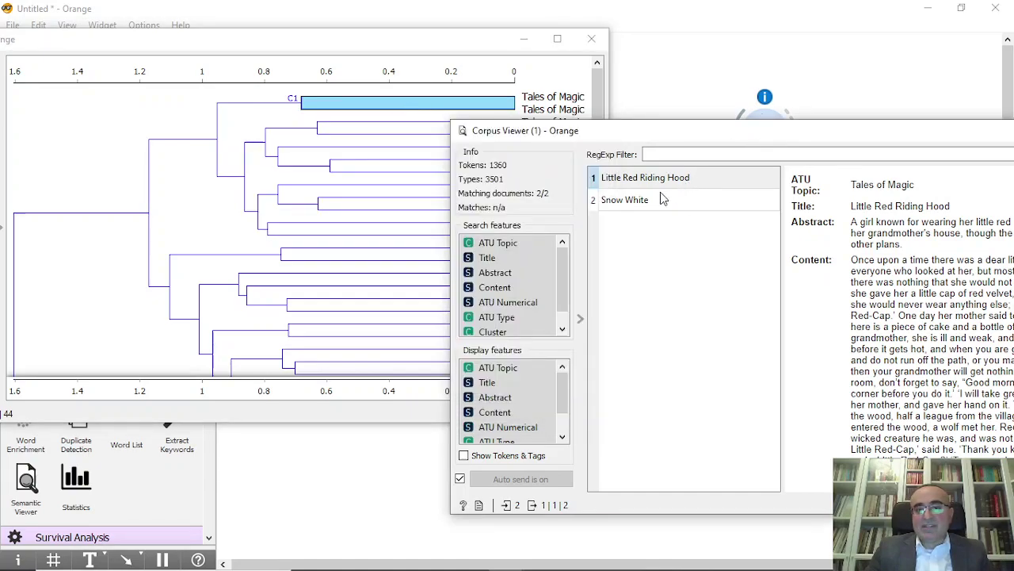
pyautogui.click(226, 123)
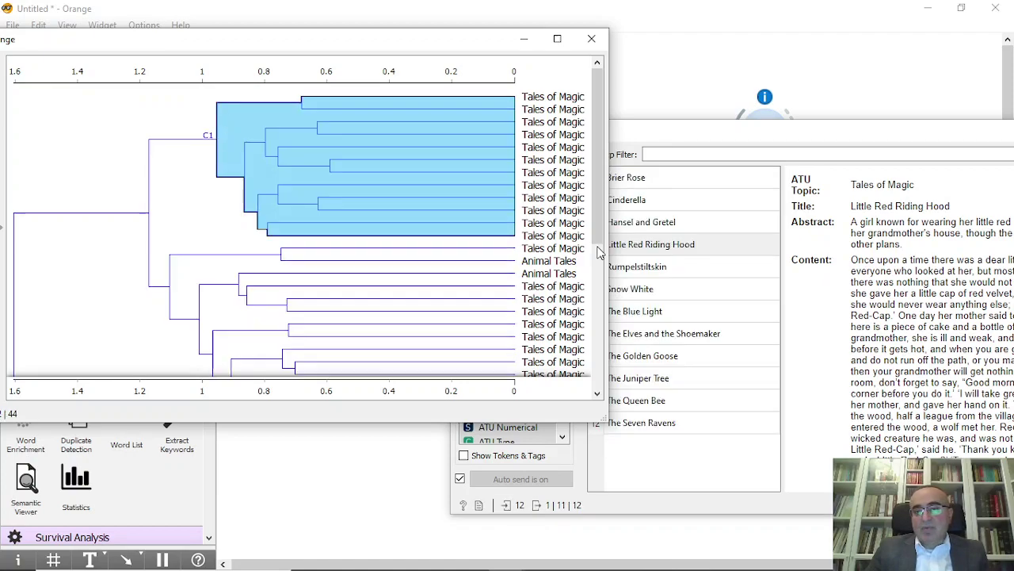
pyautogui.click(655, 133)
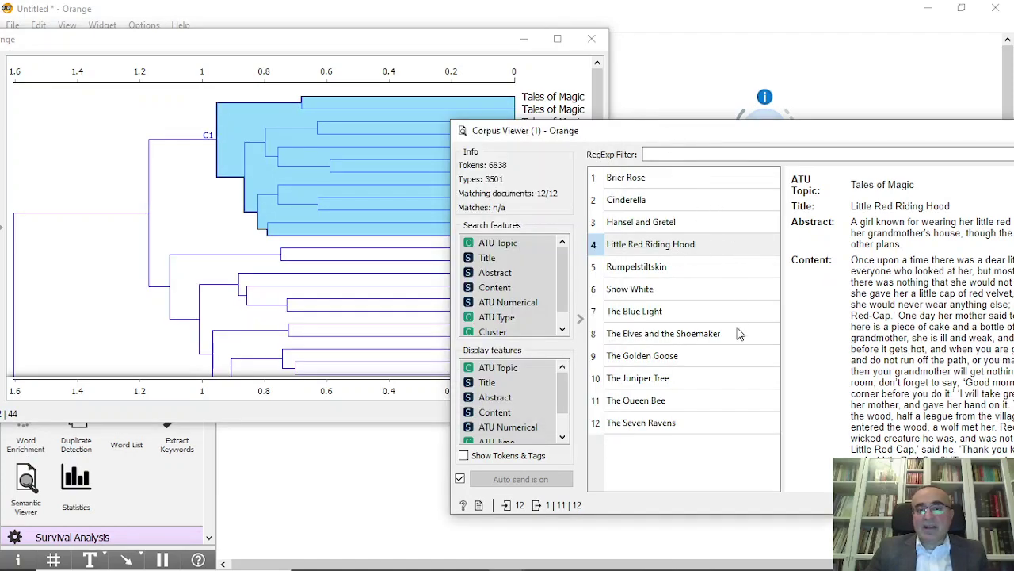
# - Widen to the 28-tale branch, then select the five-tale Animal Tales cluster C1
pyautogui.click(178, 216)
pyautogui.click(176, 214)
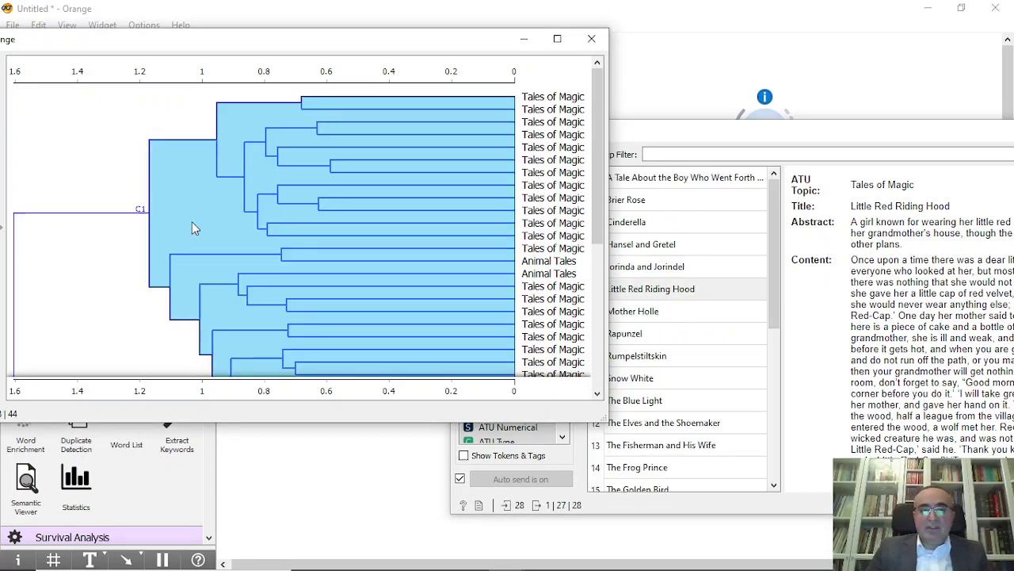
pyautogui.click(716, 153)
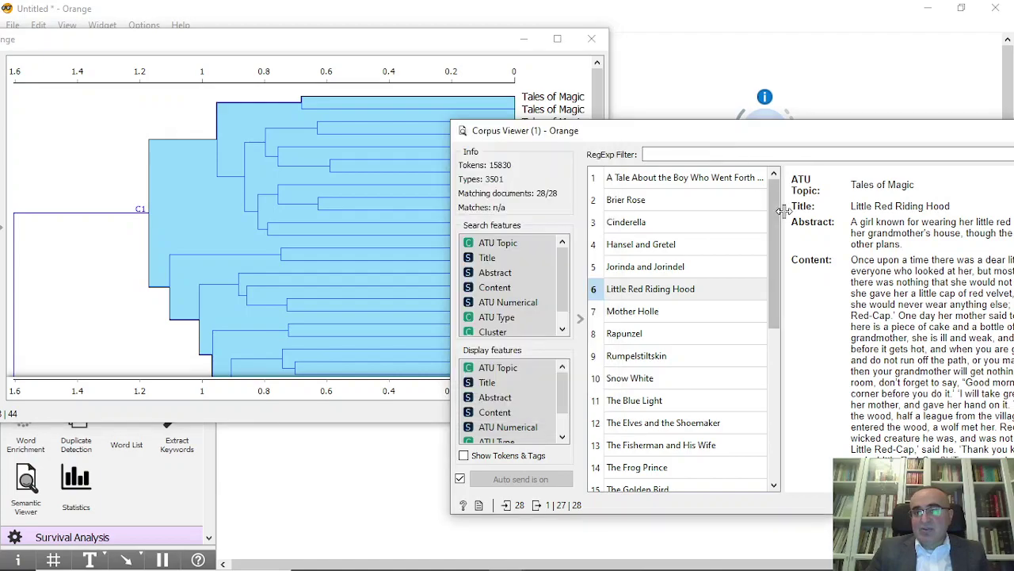
pyautogui.moveTo(773, 226); pyautogui.dragTo(772, 253)
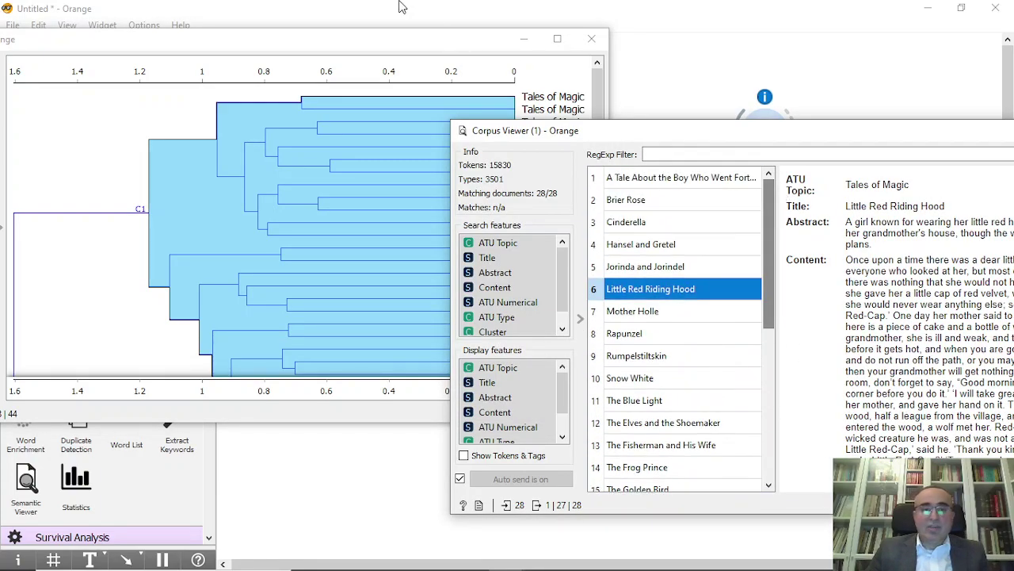
pyautogui.click(377, 42)
pyautogui.moveTo(598, 122); pyautogui.dragTo(605, 267)
pyautogui.click(309, 177)
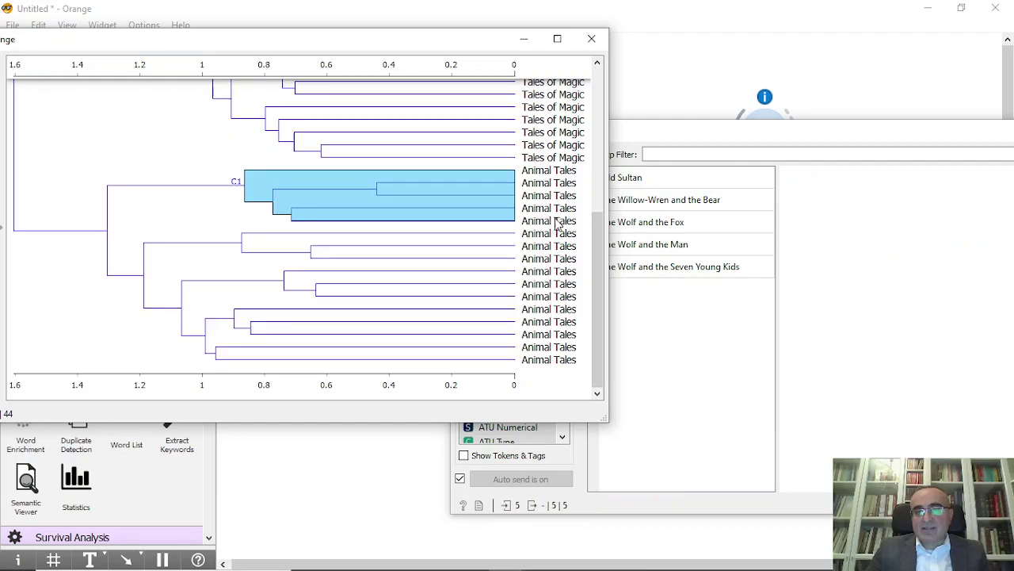
# - Try the 11-tale Animal Tales cluster, then pick the Fisherman and His Wife / Hare and the Hedgehog pair
pyautogui.moveTo(599, 292); pyautogui.dragTo(589, 328)
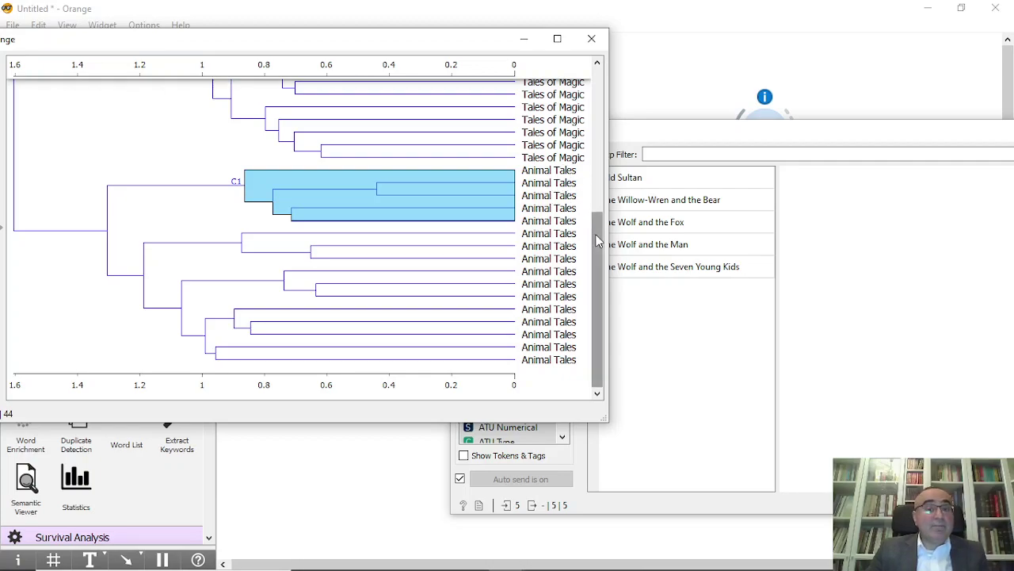
pyautogui.moveTo(594, 238); pyautogui.dragTo(592, 154)
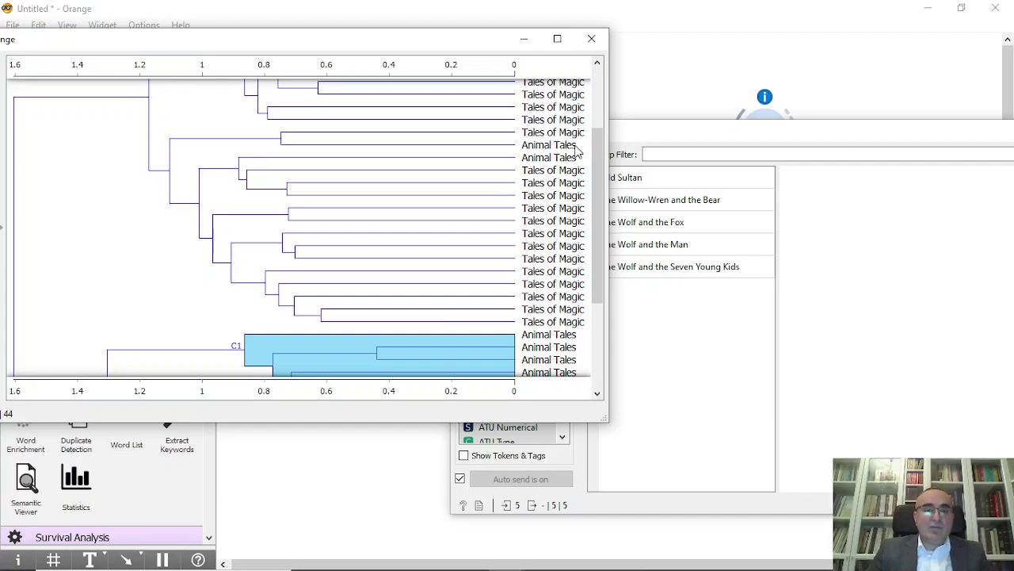
pyautogui.scroll(-2, 600, 228)
pyautogui.moveTo(599, 228); pyautogui.dragTo(600, 301)
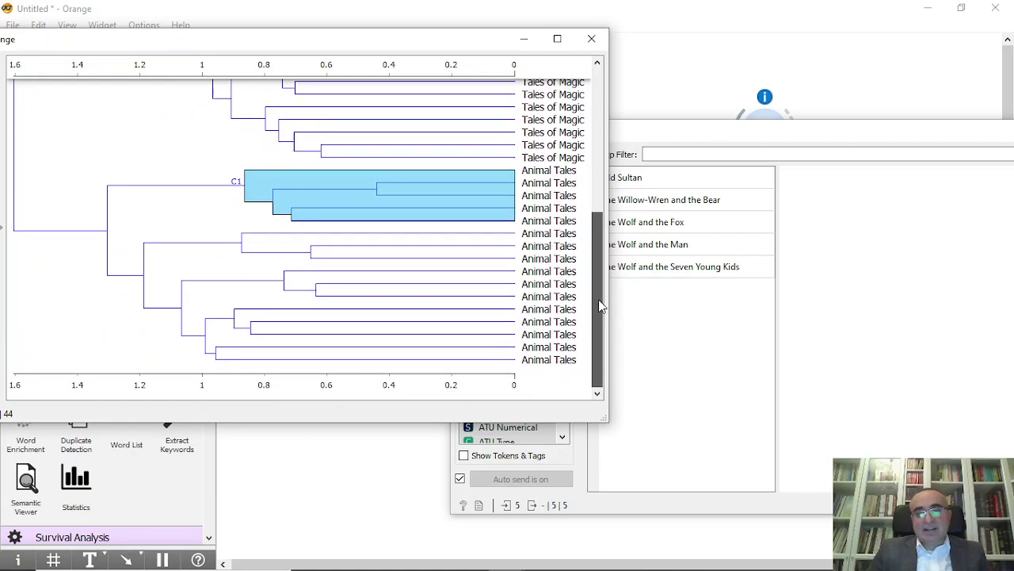
pyautogui.click(245, 292)
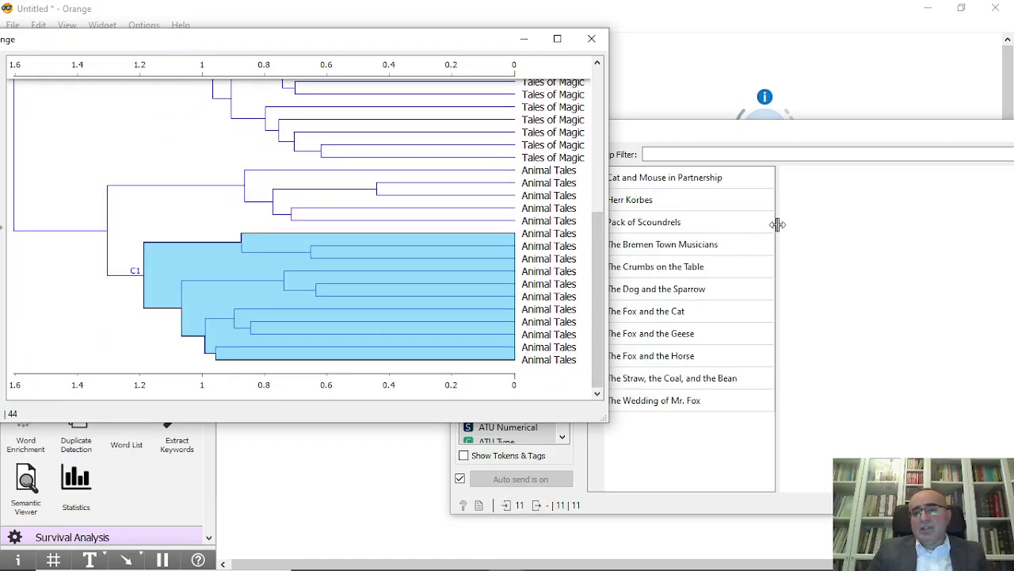
pyautogui.scroll(10, 495, 211)
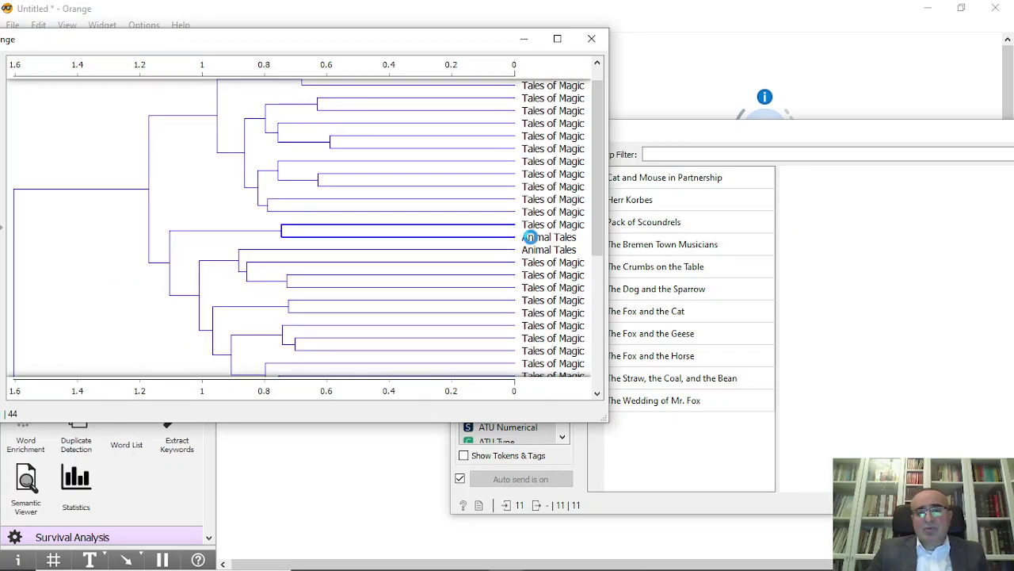
pyautogui.click(550, 238)
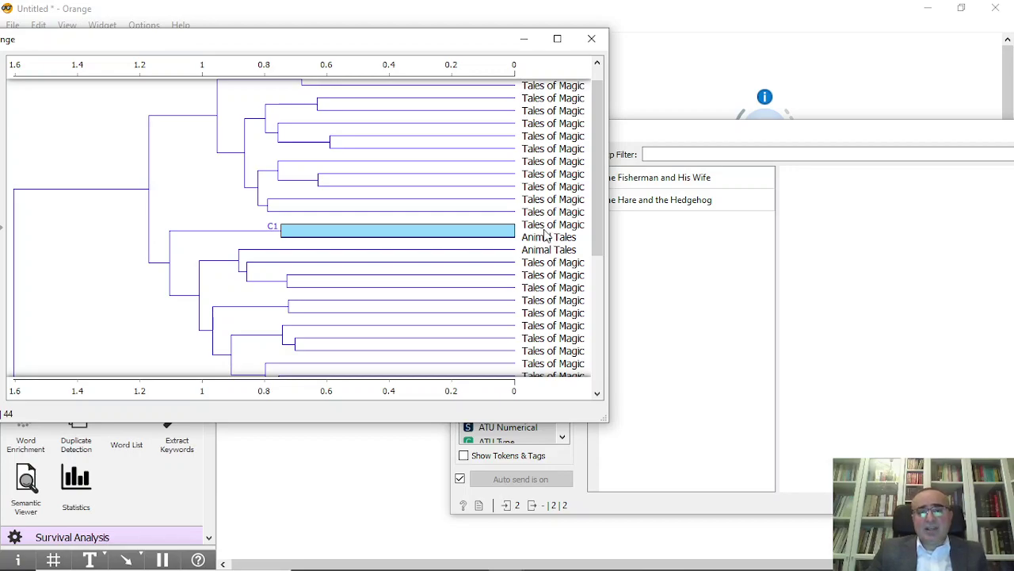
# - Read 'The Fisherman and His Wife' and 'The Hare and the Hedgehog' in the Corpus Viewer, then close it
pyautogui.click(683, 142)
pyautogui.click(682, 178)
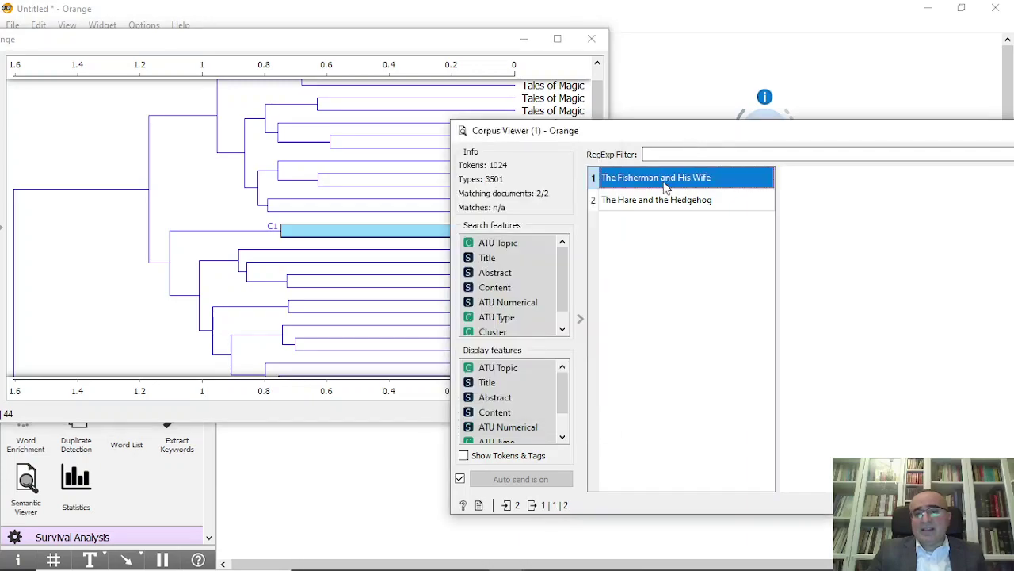
pyautogui.moveTo(717, 133); pyautogui.dragTo(535, 141)
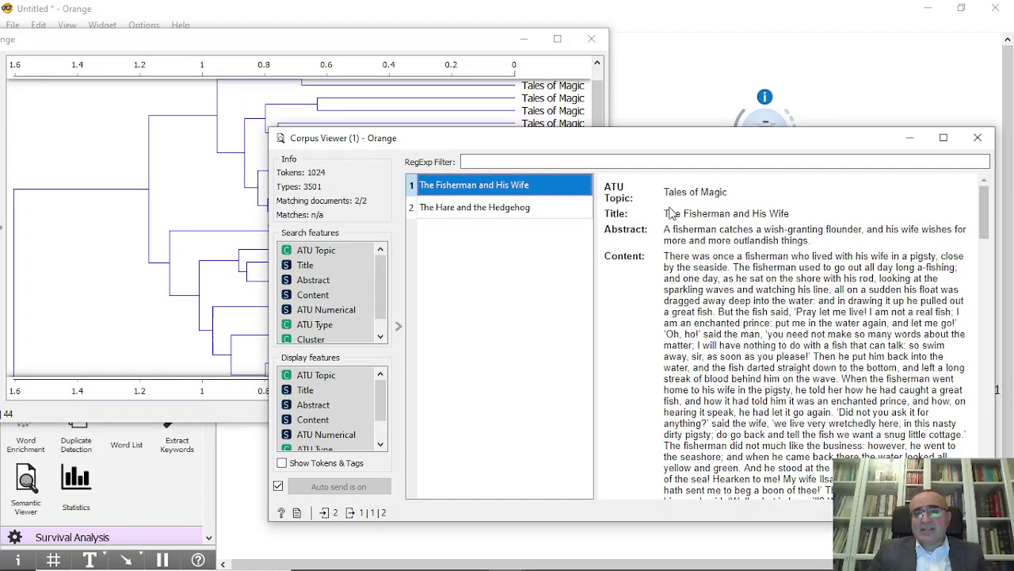
pyautogui.click(524, 207)
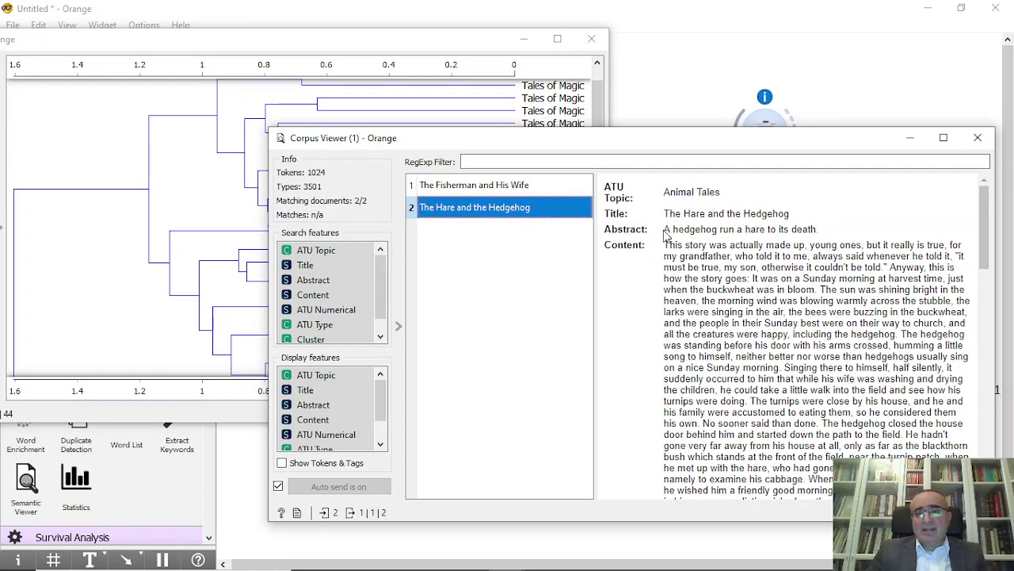
pyautogui.click(467, 189)
pyautogui.click(555, 209)
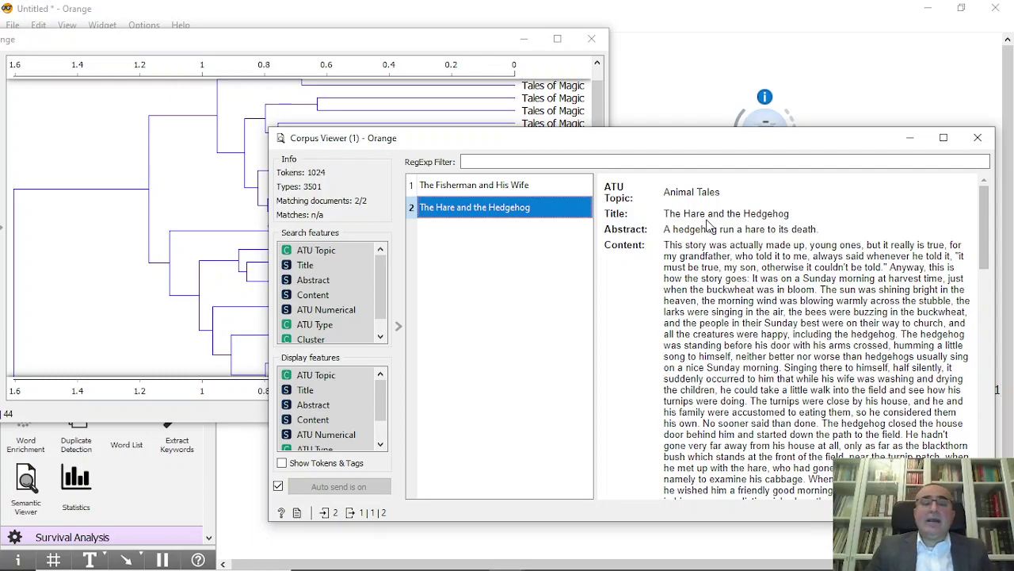
pyautogui.click(978, 138)
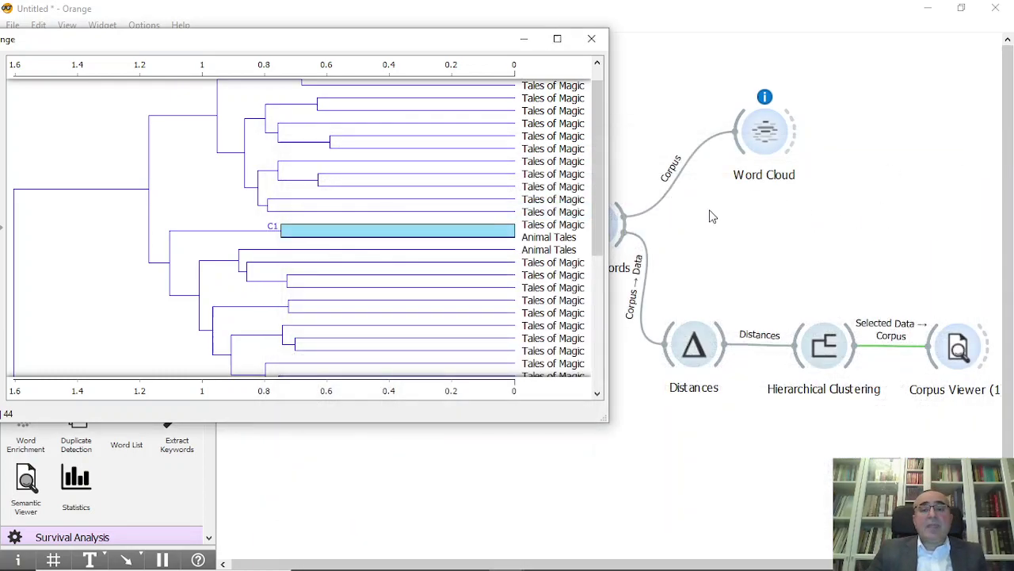
# - Close the Hierarchical Clustering dendrogram and select the Corpus node on the canvas
pyautogui.click(591, 38)
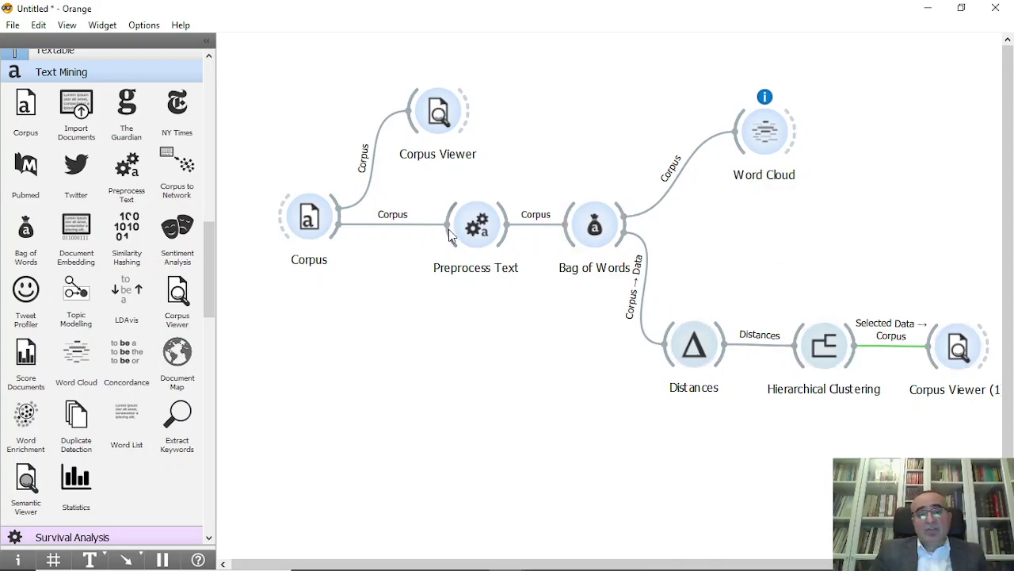
pyautogui.click(317, 225)
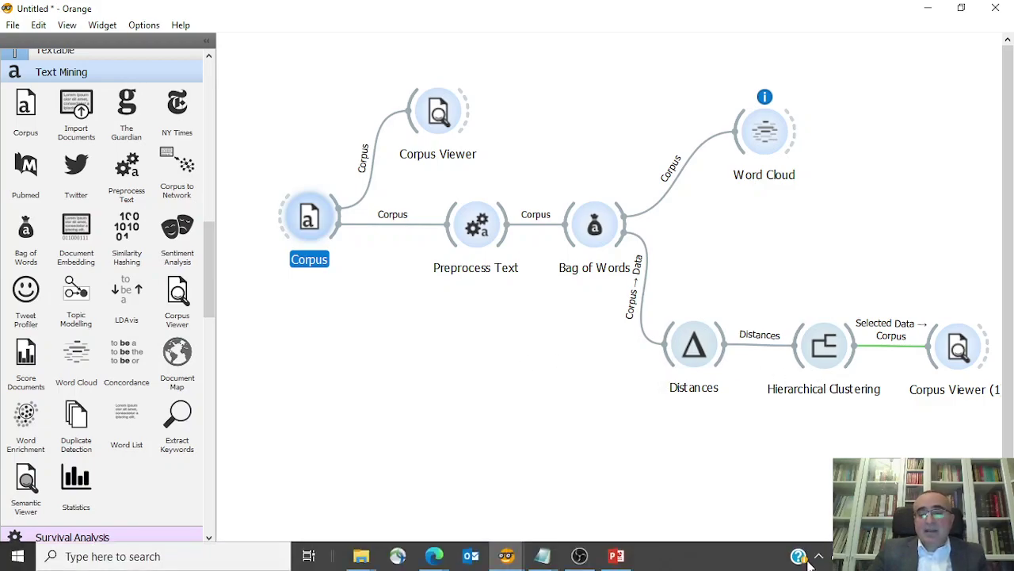
# - Switch to the PowerPoint deck and display slide 2, the Thank You slide
pyautogui.click(617, 555)
pyautogui.click(79, 238)
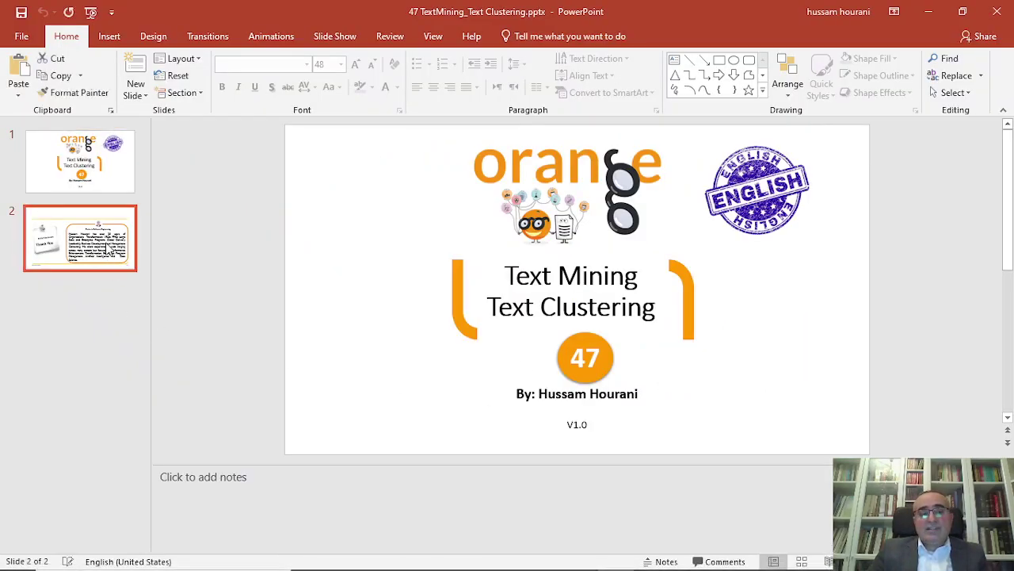